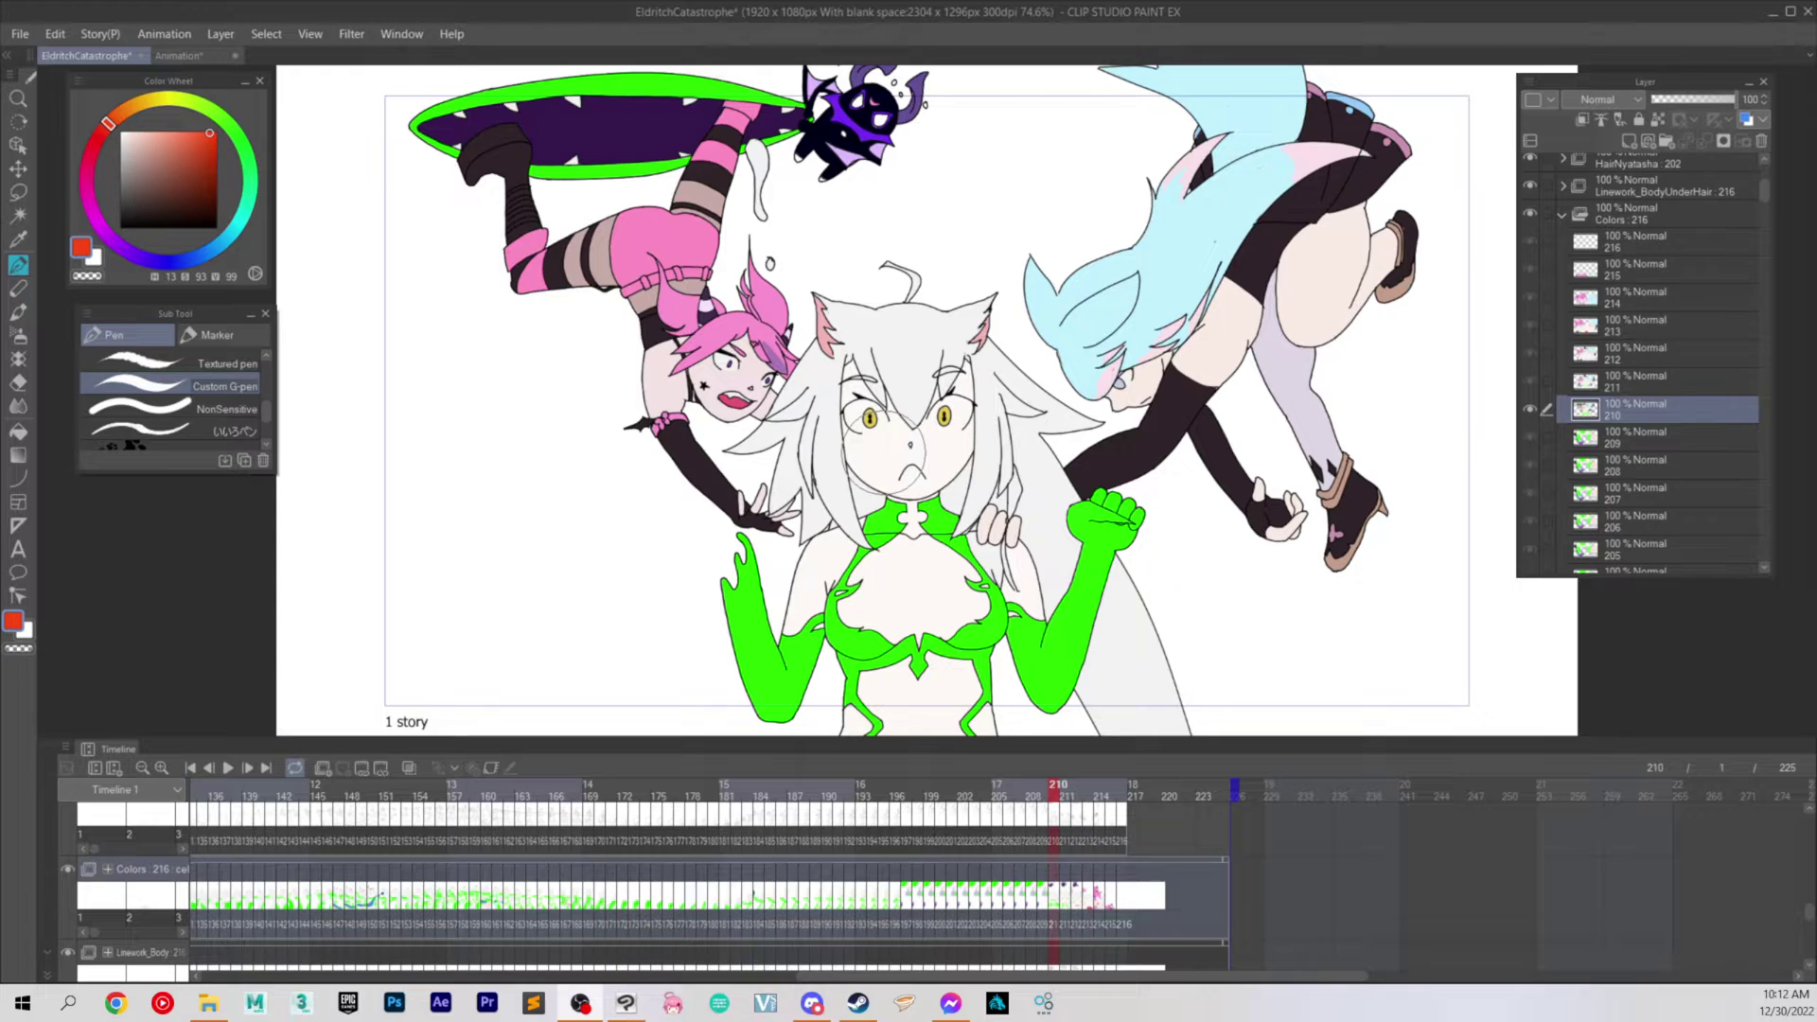
Step: Undo the last change, then toggle the colour fills, body linework and Colors track to compare neighbouring frames
key(ctrl+z)
click(1531, 215)
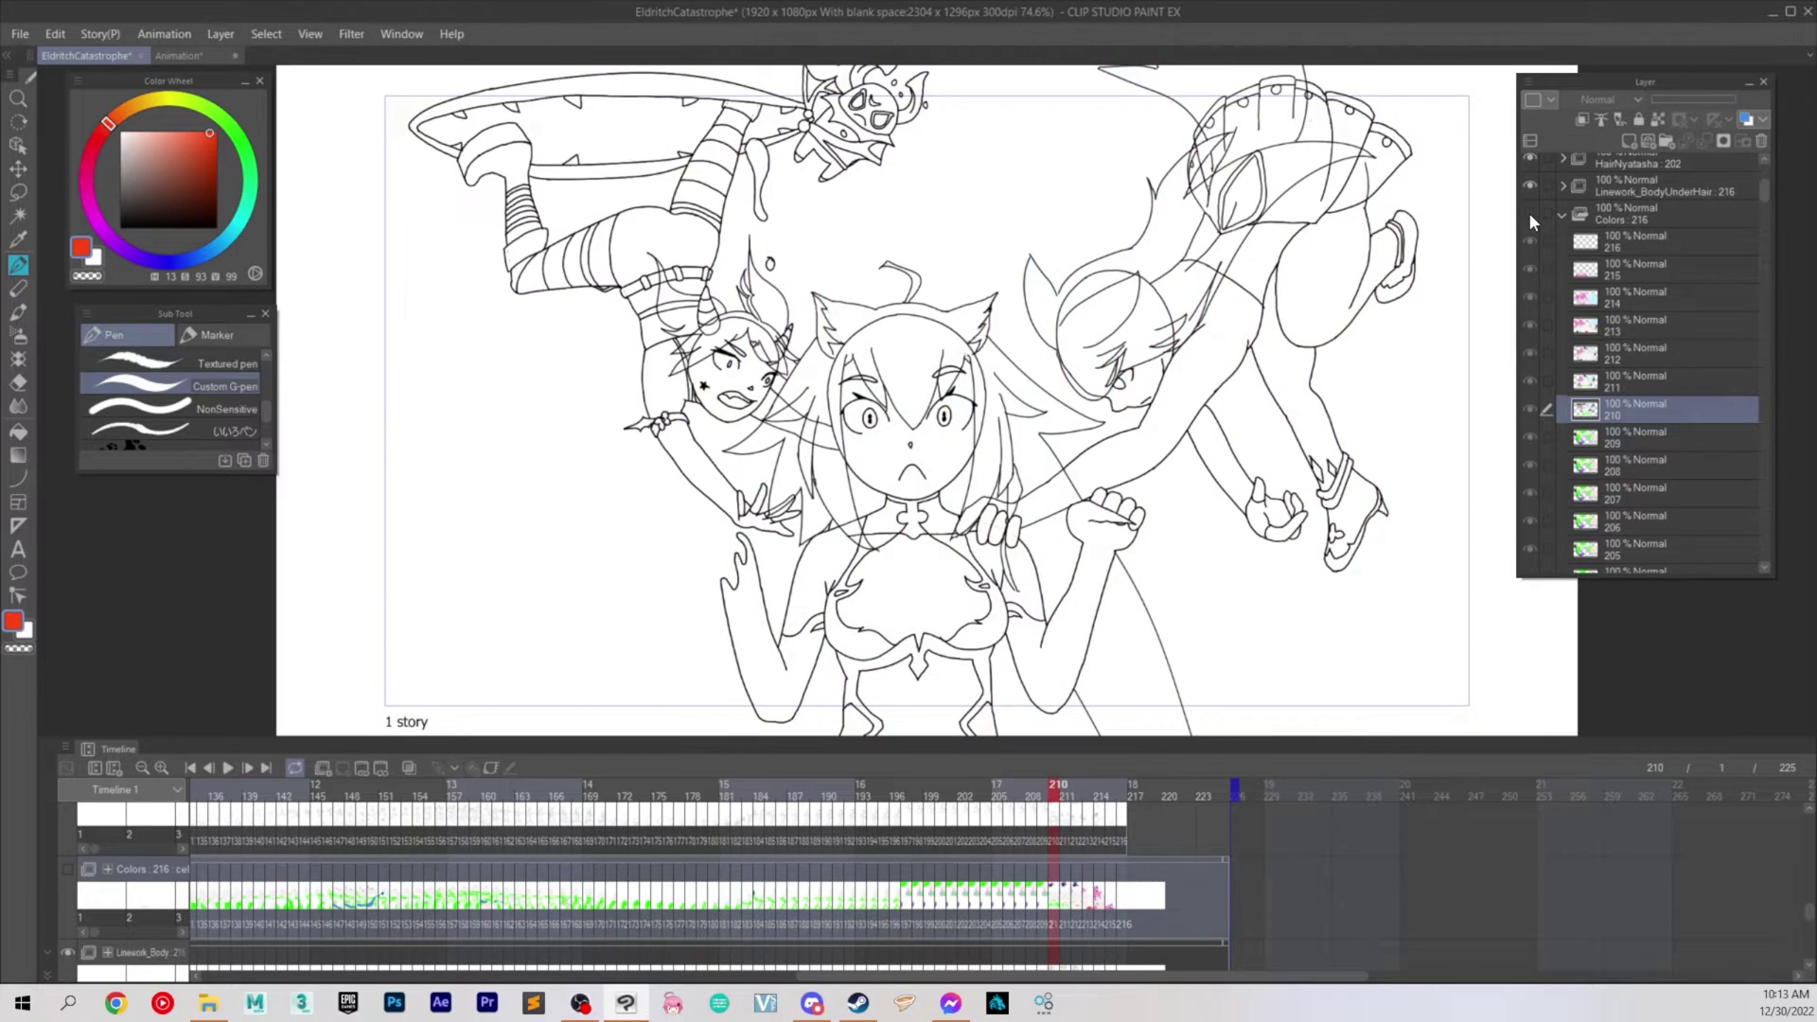
click(1531, 214)
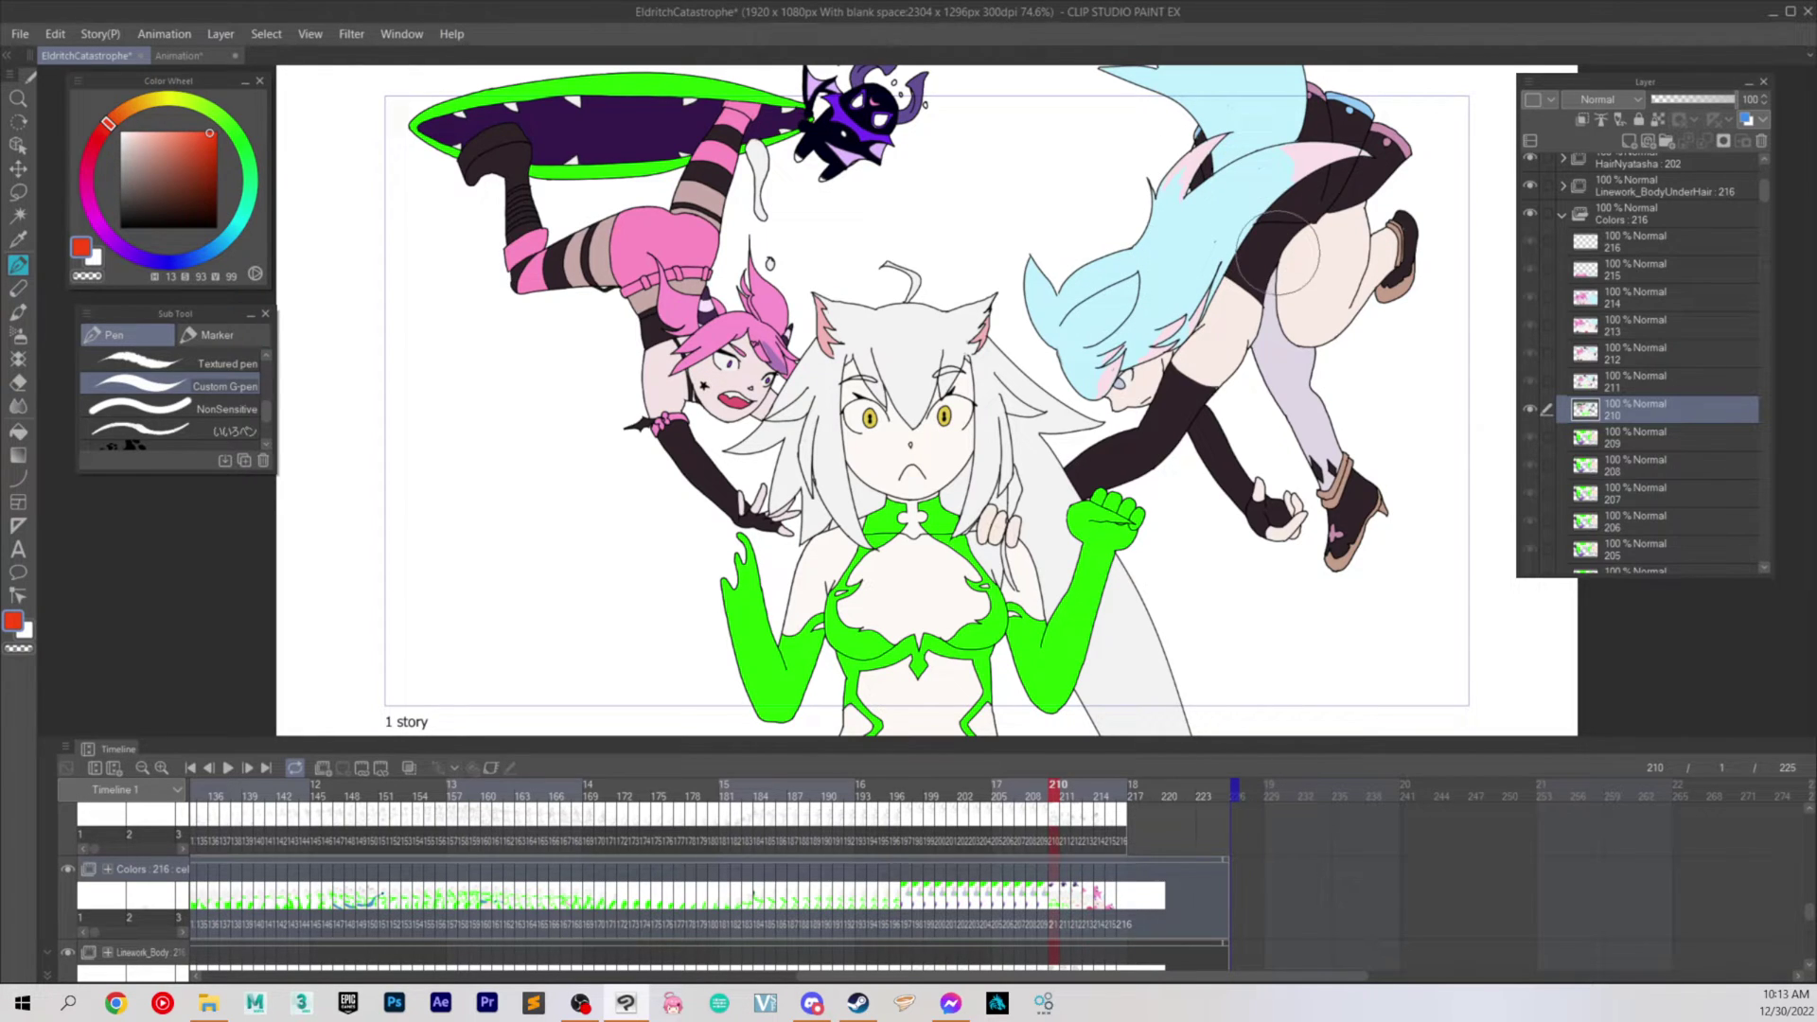
click(1530, 185)
click(1529, 186)
click(66, 868)
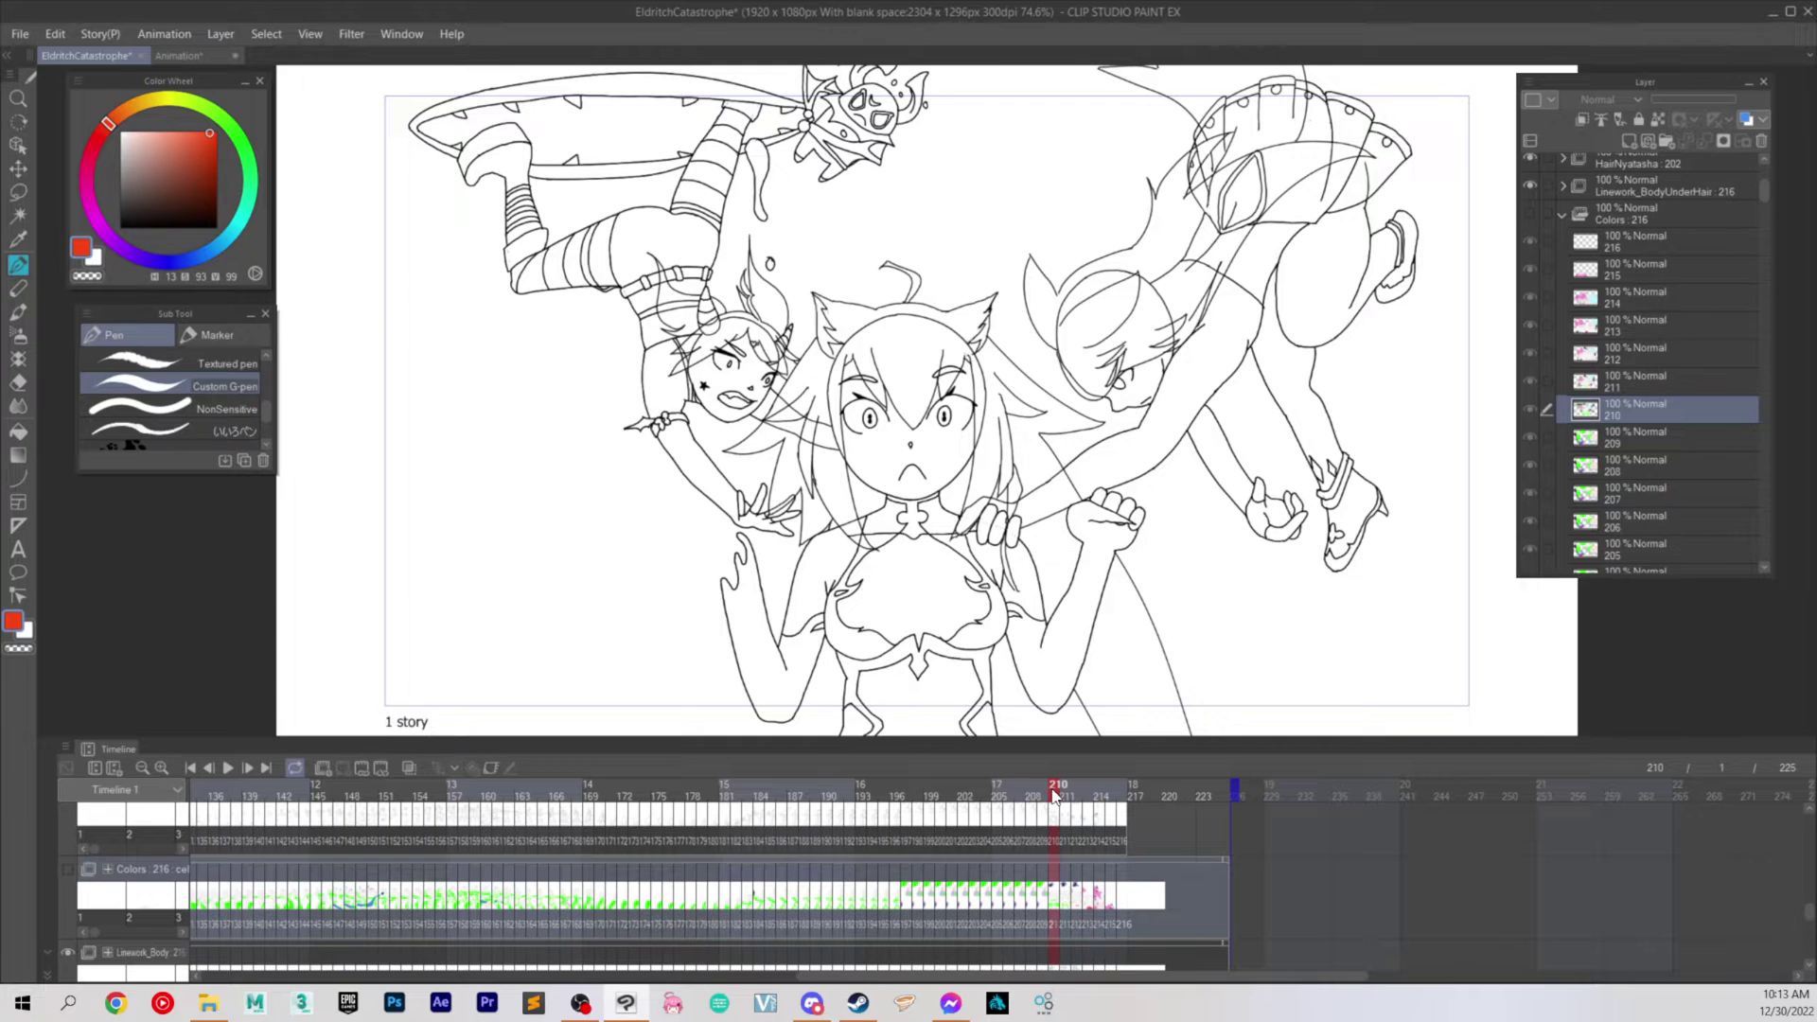
mouse_move(1054, 795)
mouse_down()
mouse_move(988, 807)
mouse_move(1105, 806)
mouse_move(1058, 811)
mouse_up()
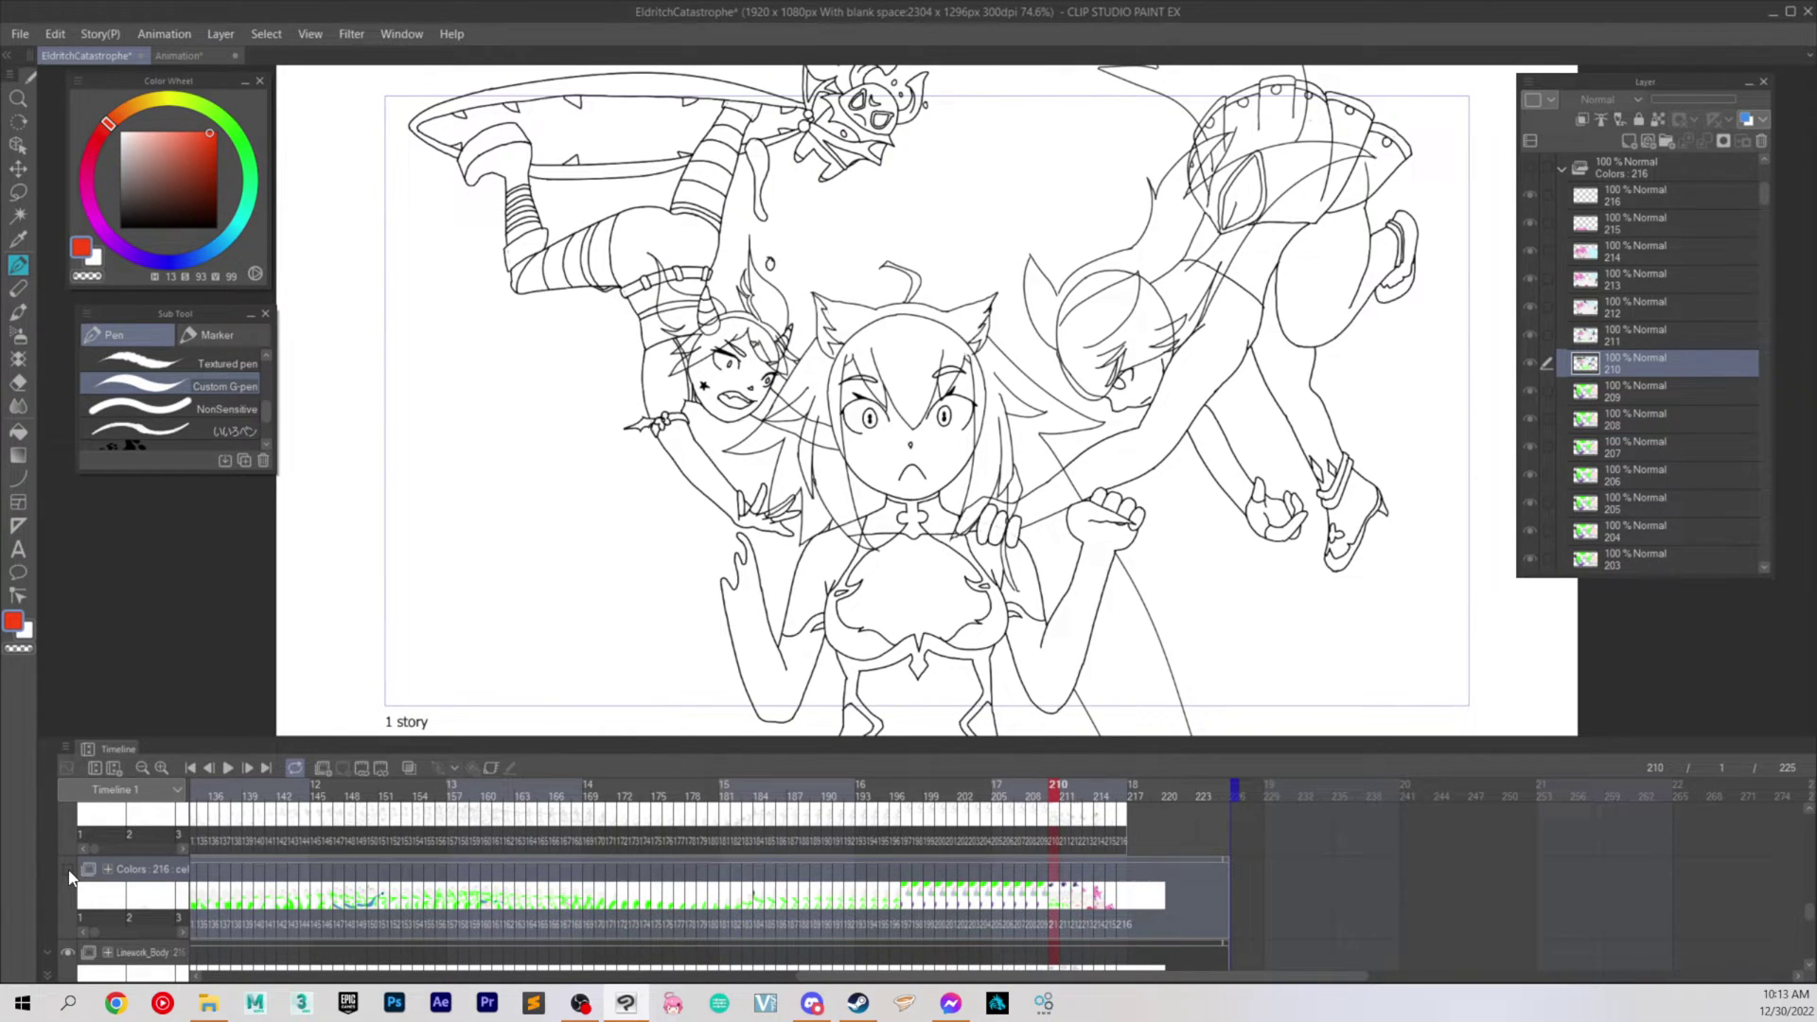
click(68, 870)
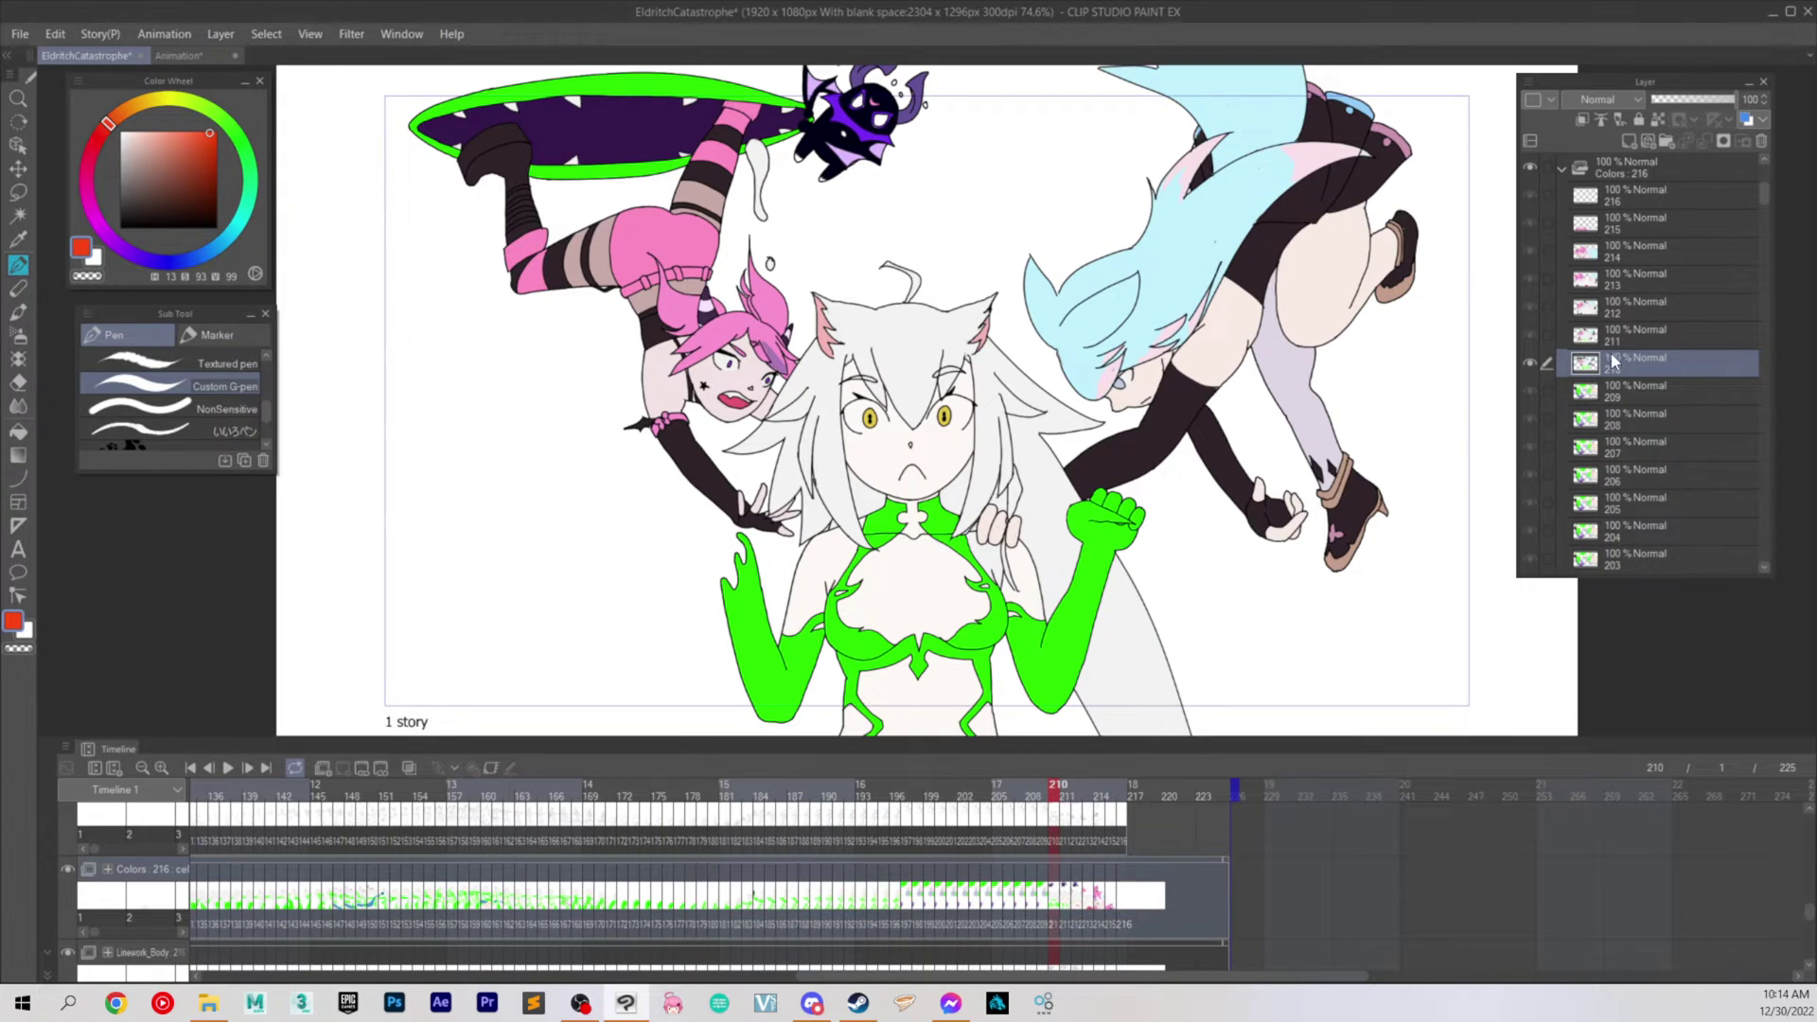
Step: Duplicate colour cel 210 as 210a and assign 210a to frame 217
right_click(1655, 365)
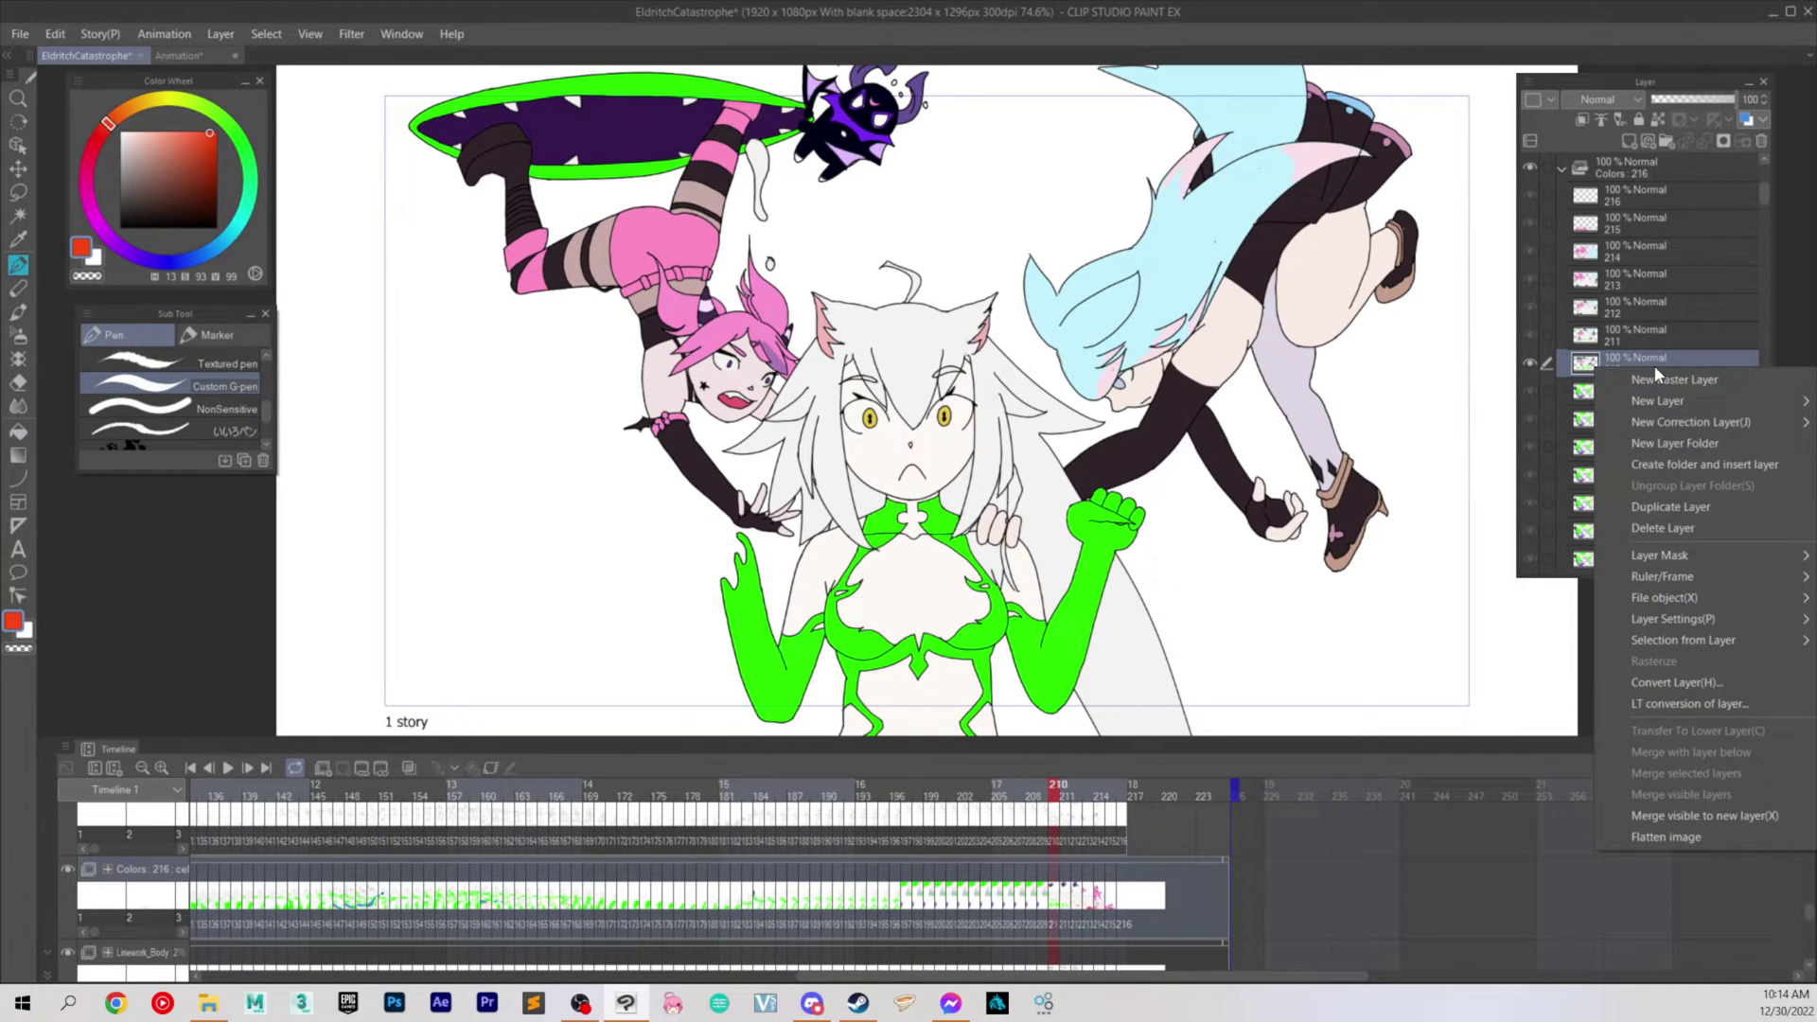
click(1719, 509)
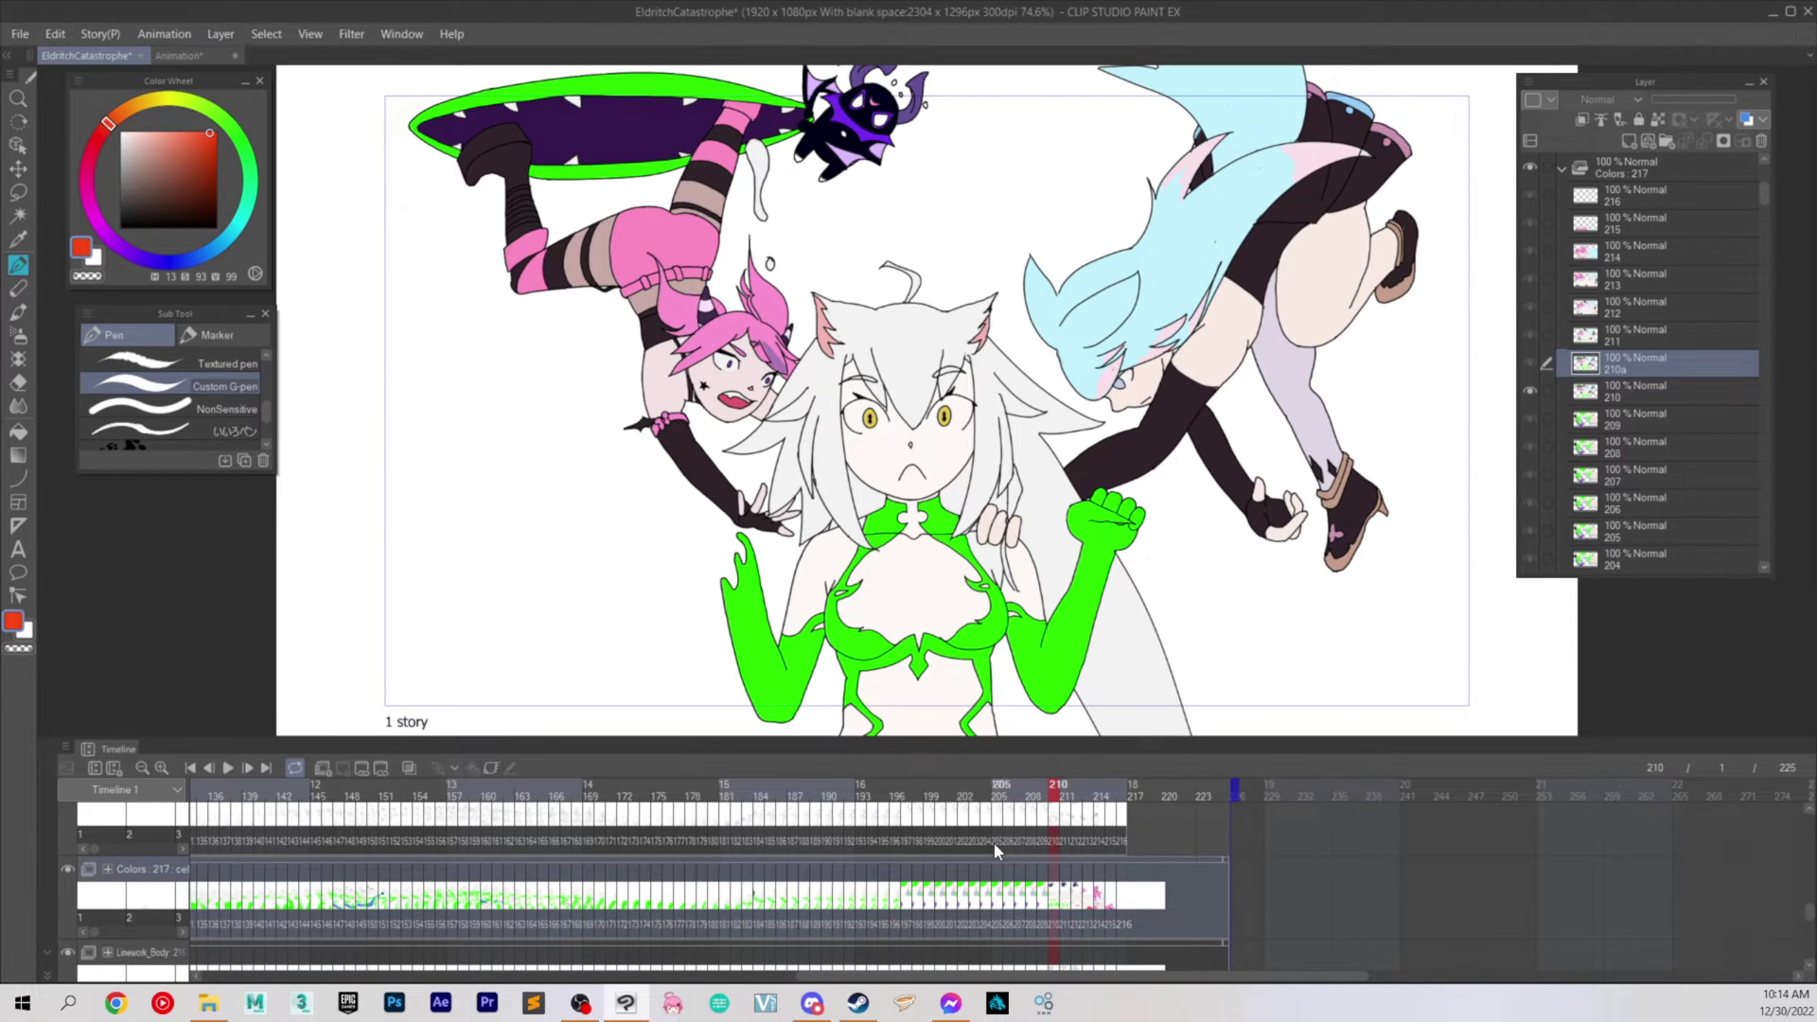
drag(1055, 793, 1141, 804)
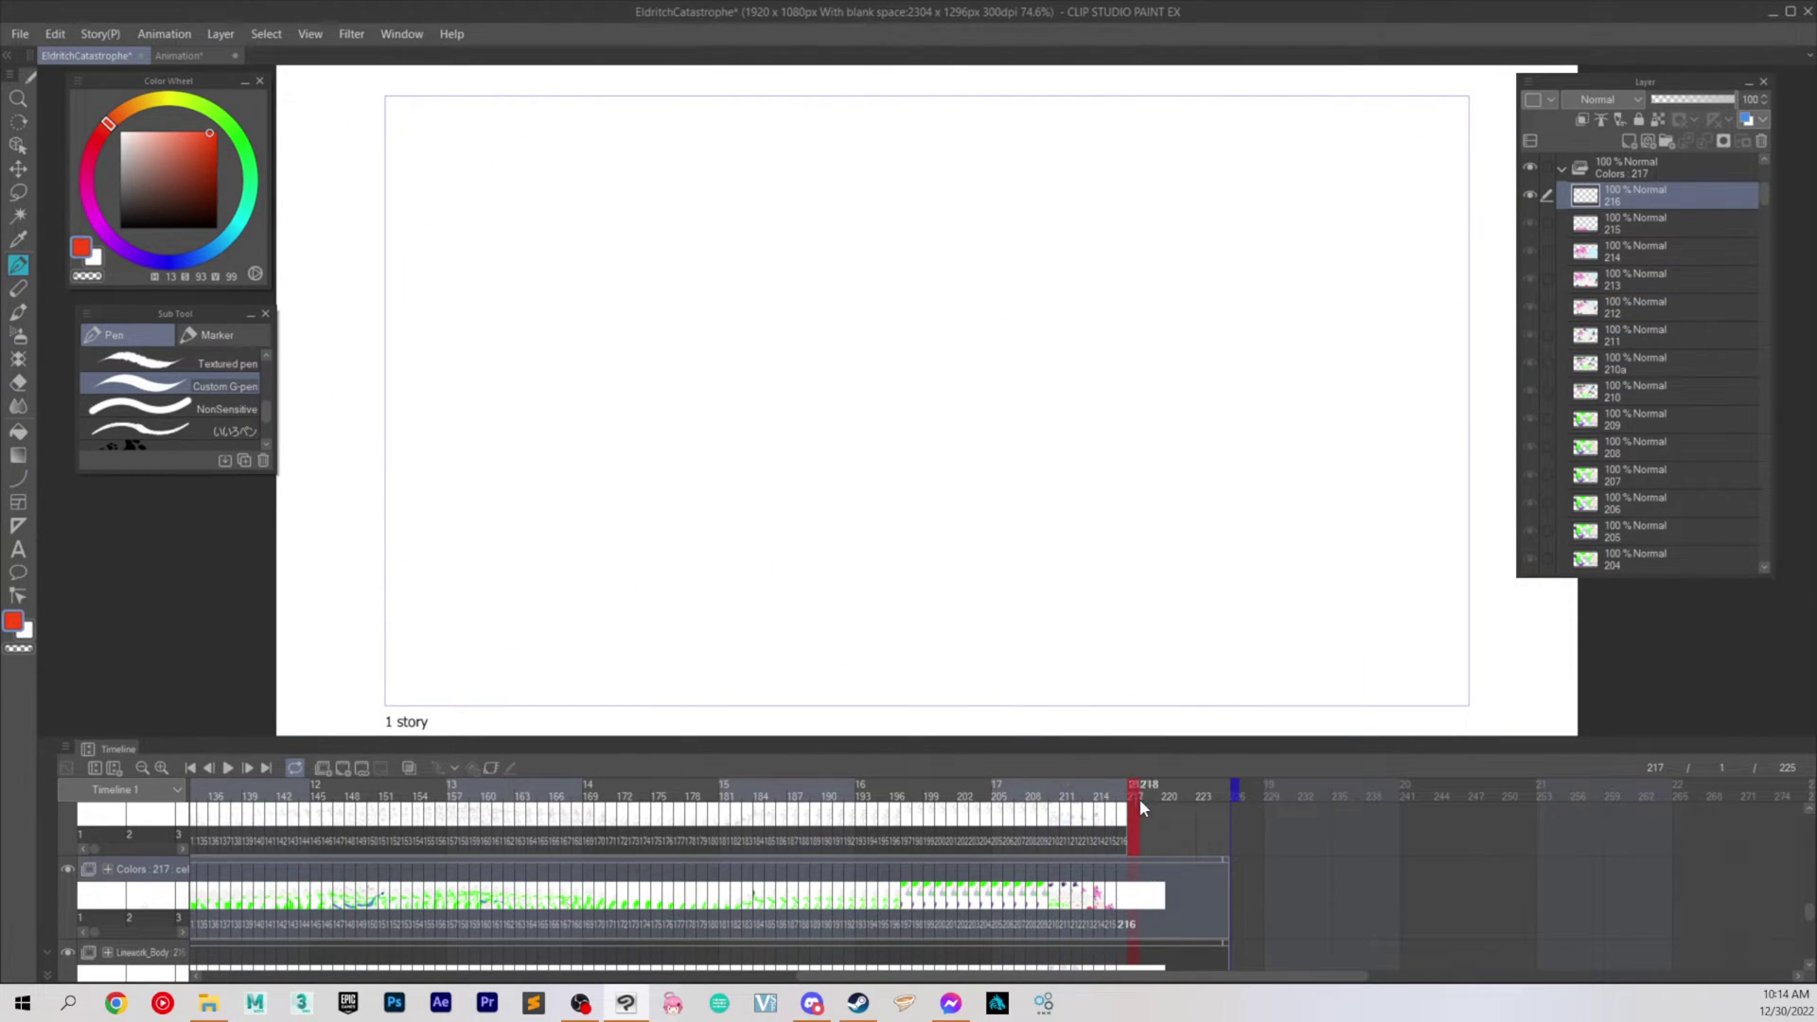
click(365, 765)
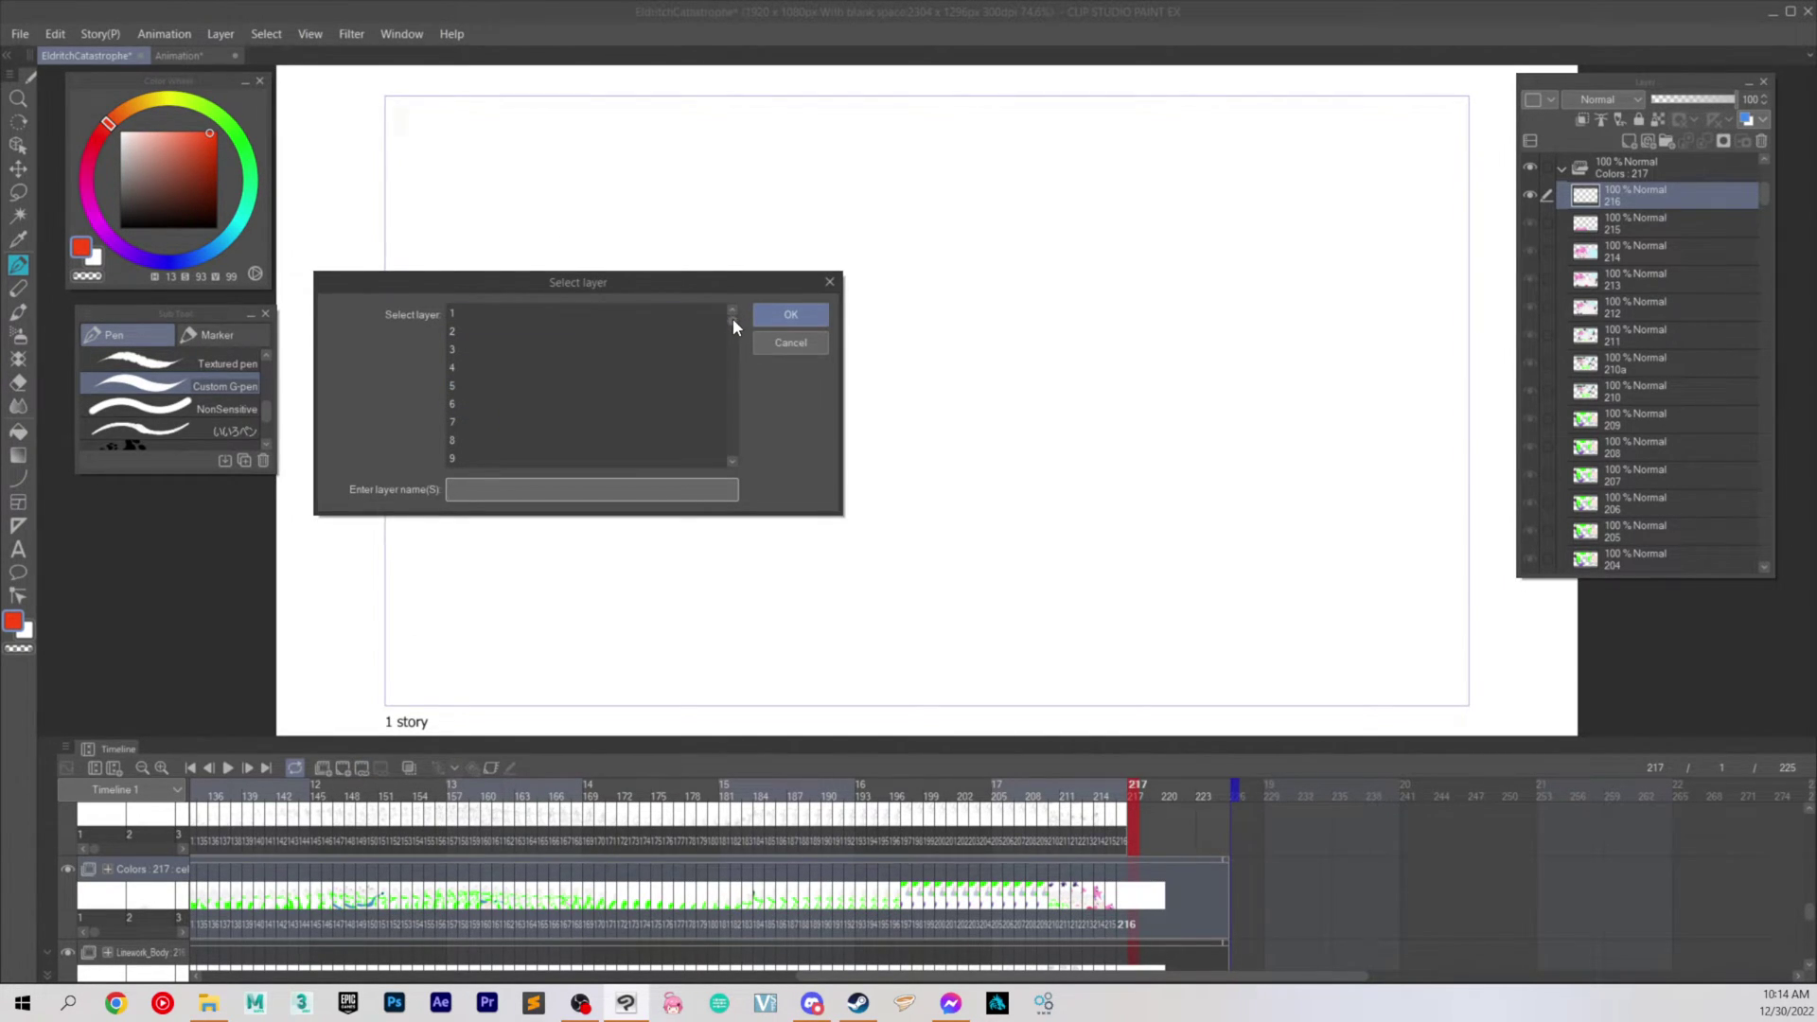
drag(732, 318, 742, 548)
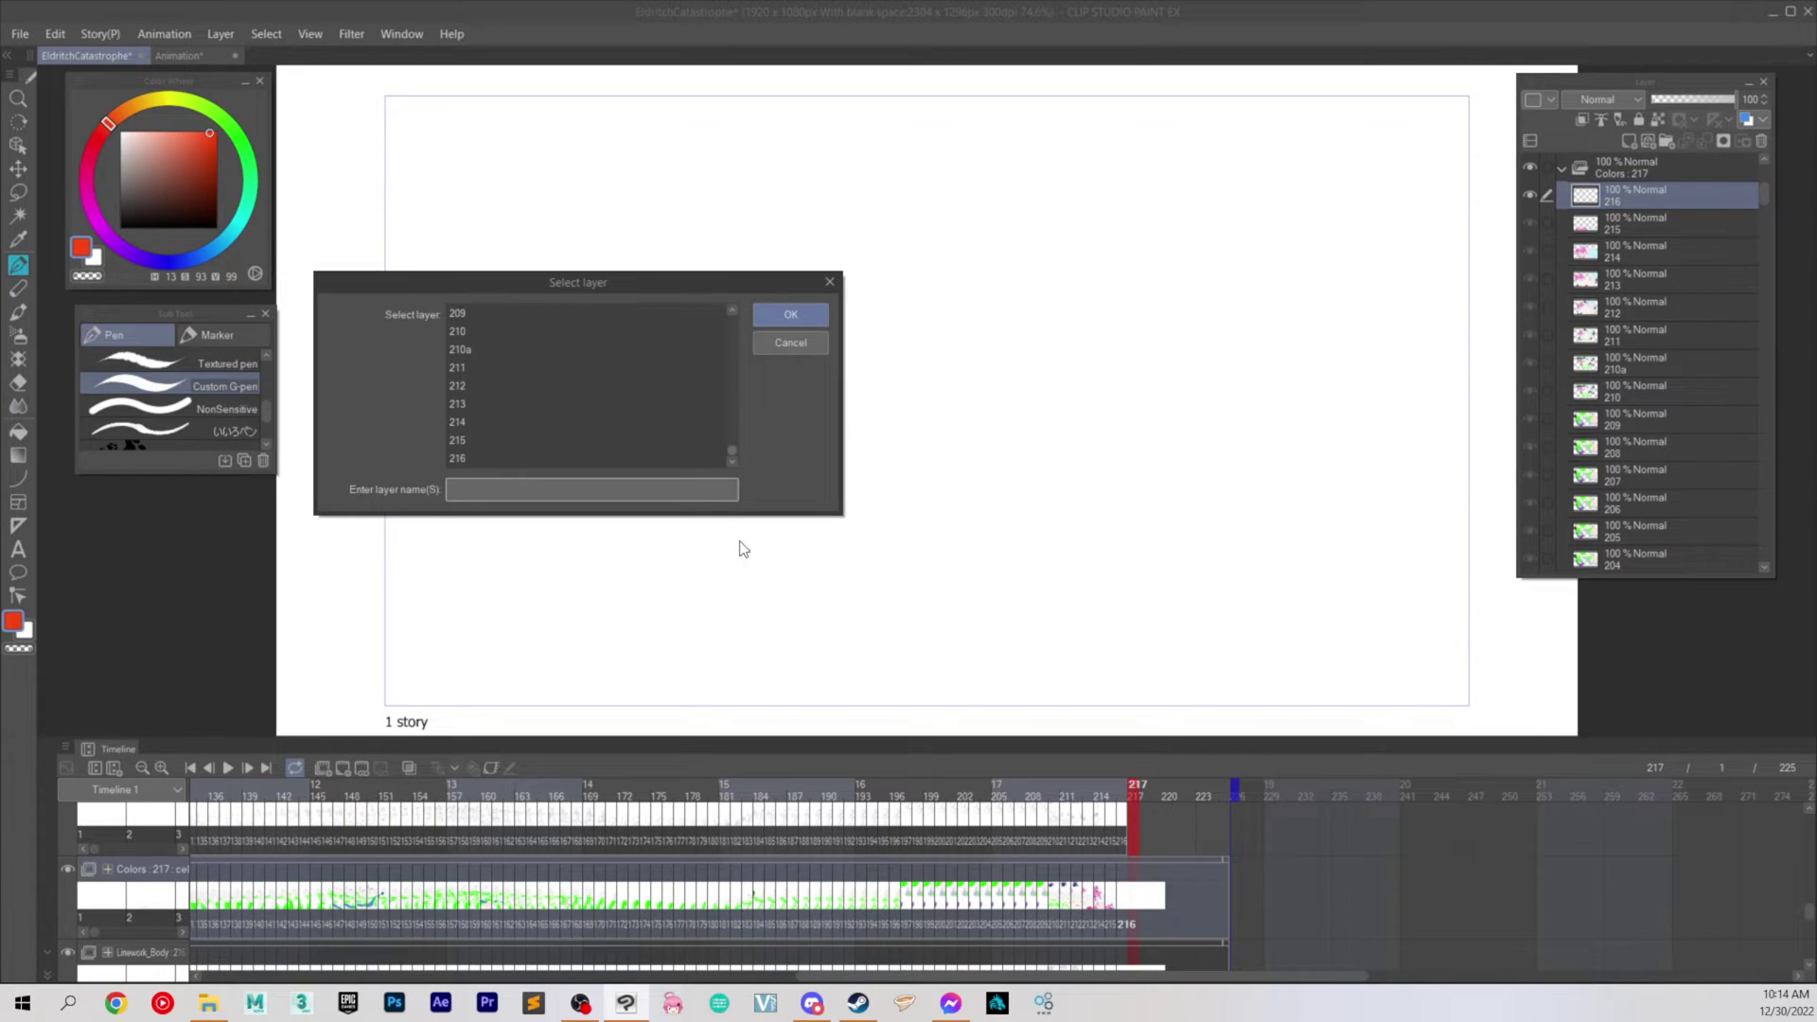
click(527, 352)
click(797, 318)
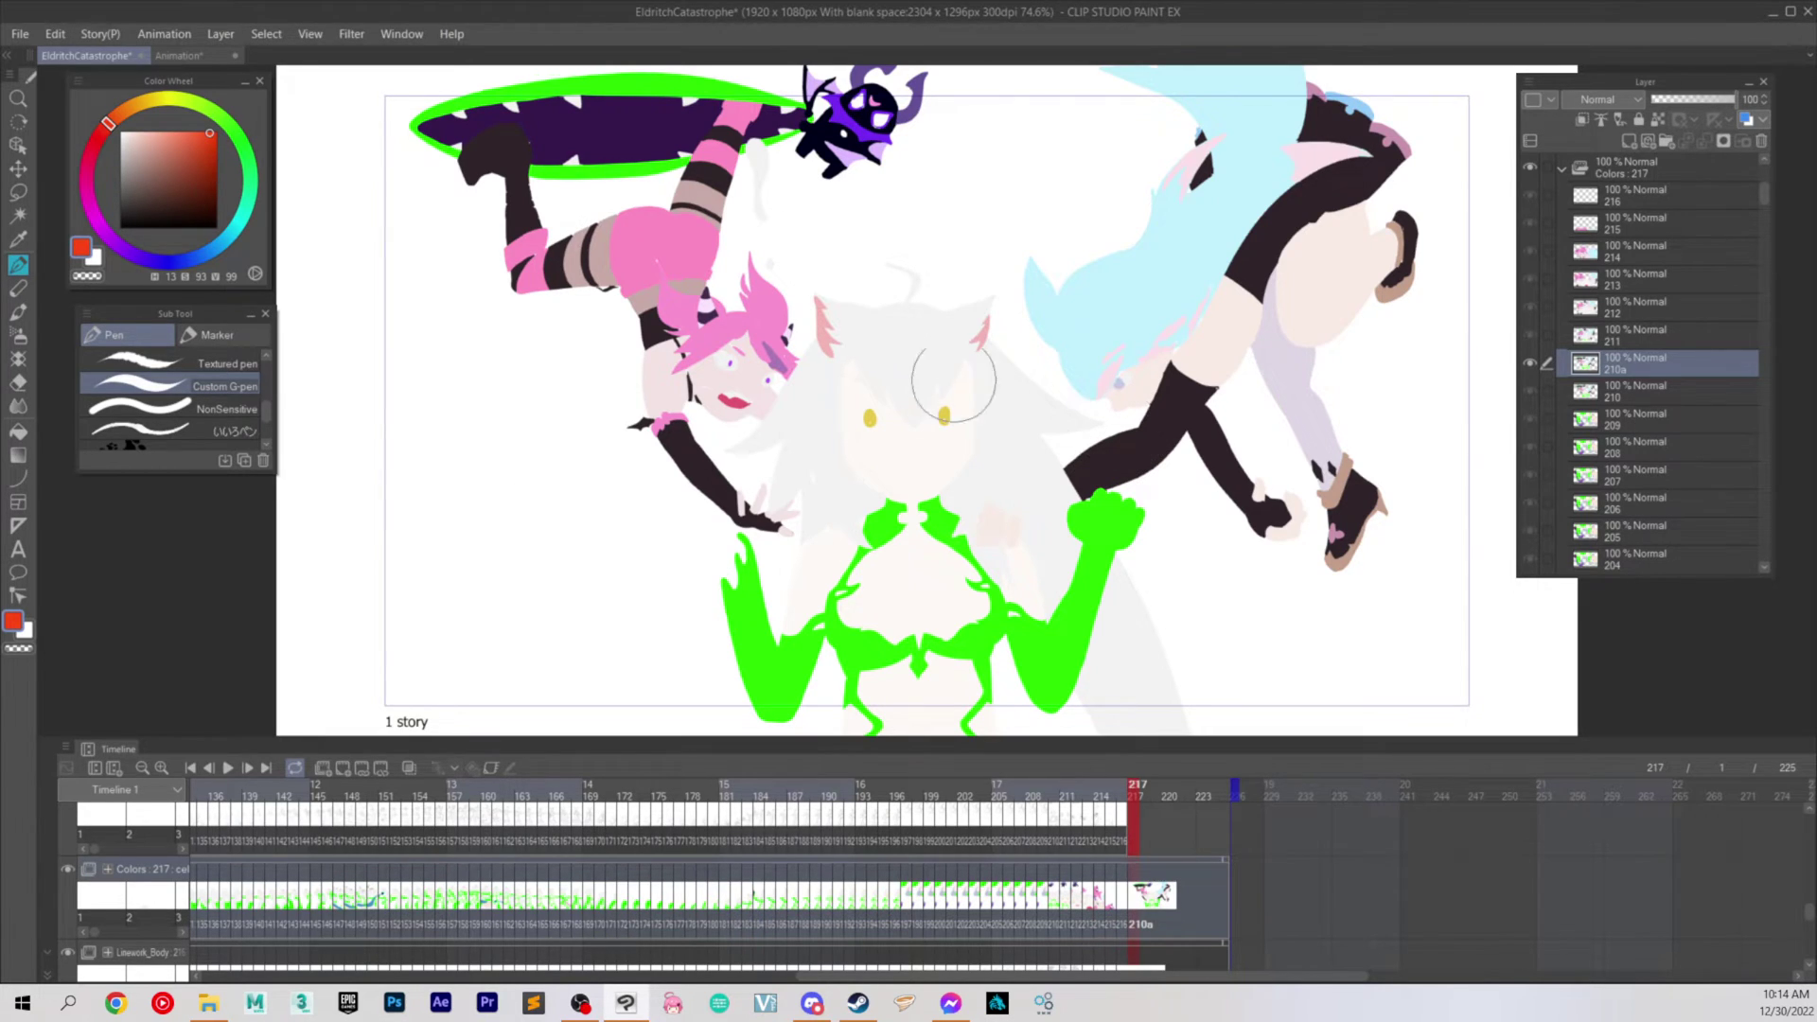
Step: In the Animation document, add a new layer folder 3 inside the Animation folder
click(186, 59)
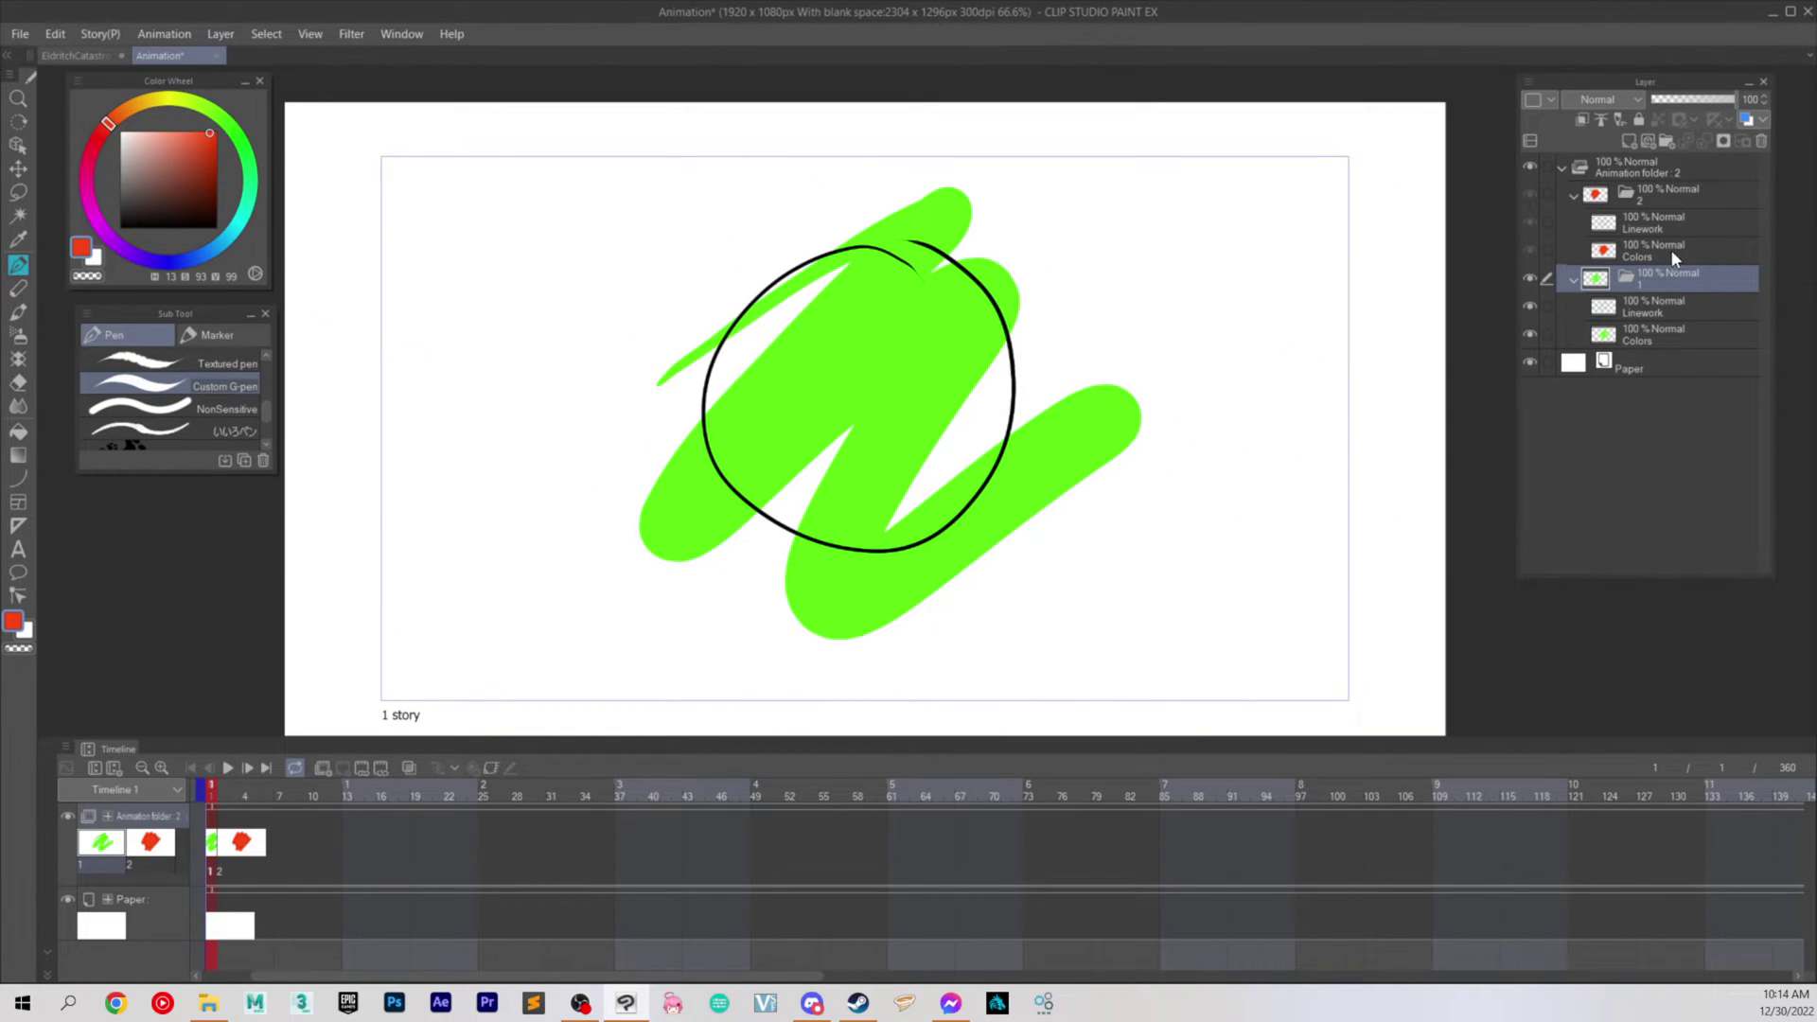
click(1649, 176)
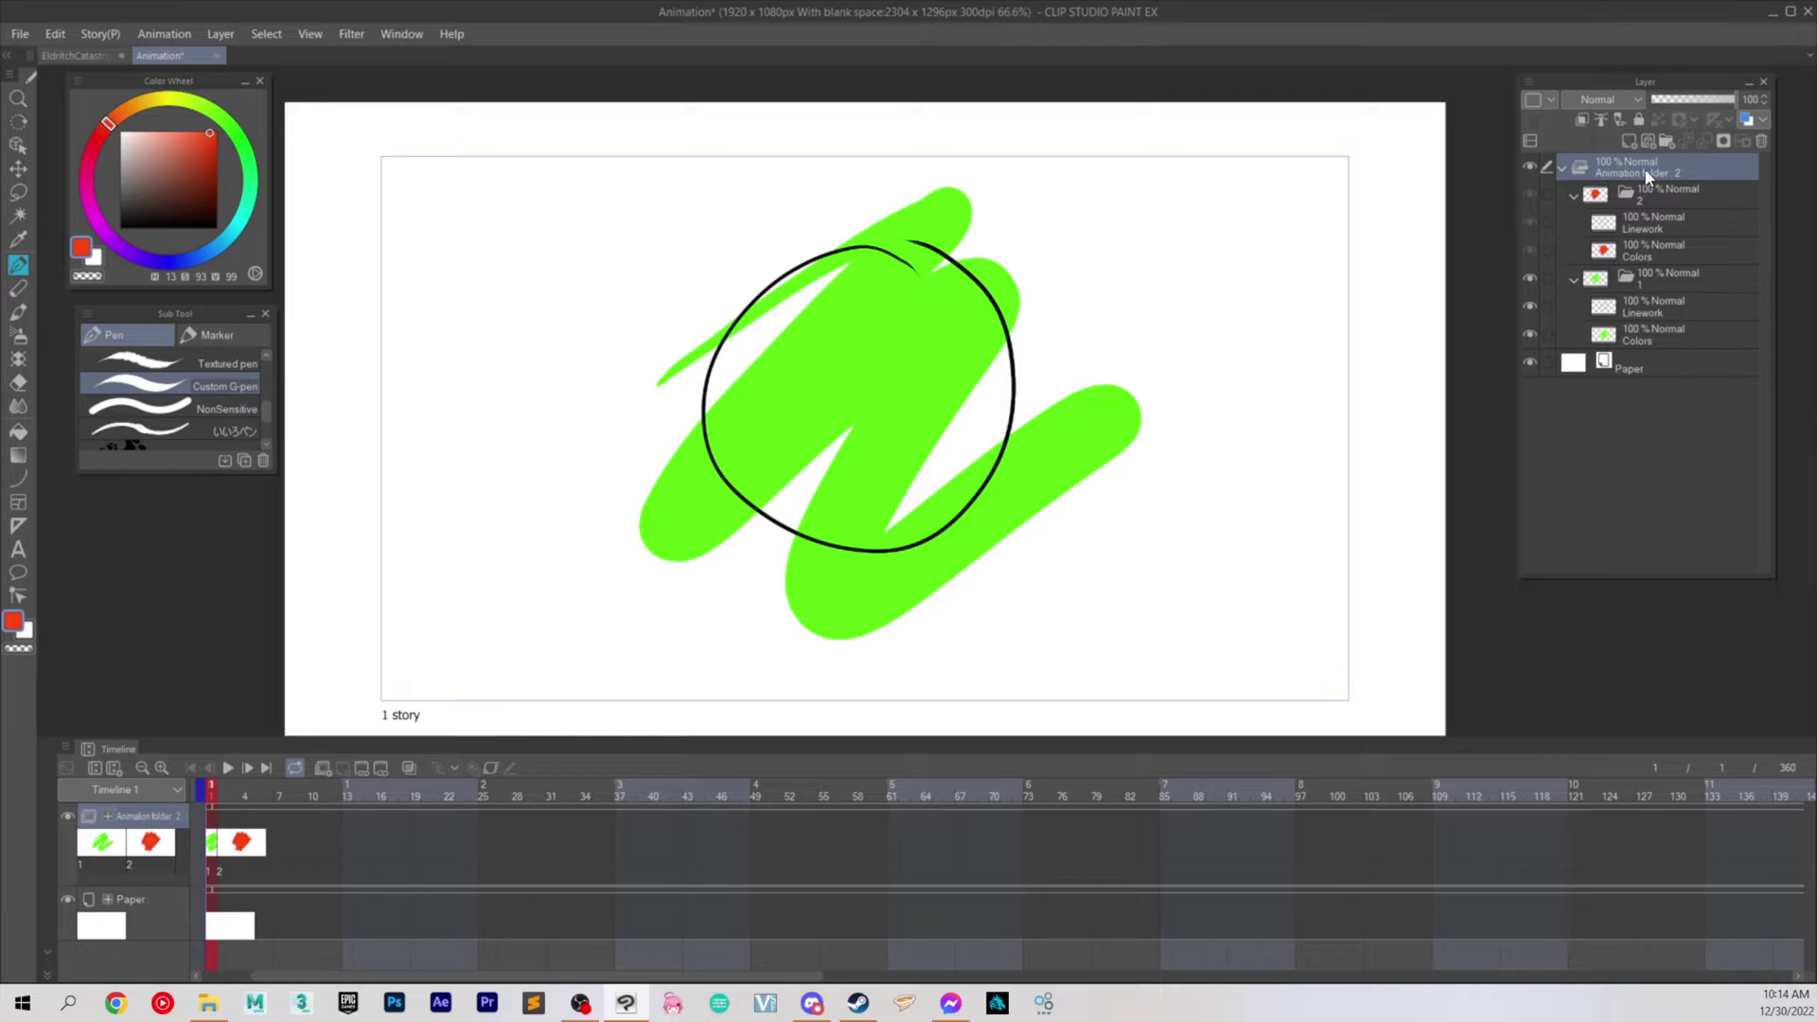
right_click(1649, 167)
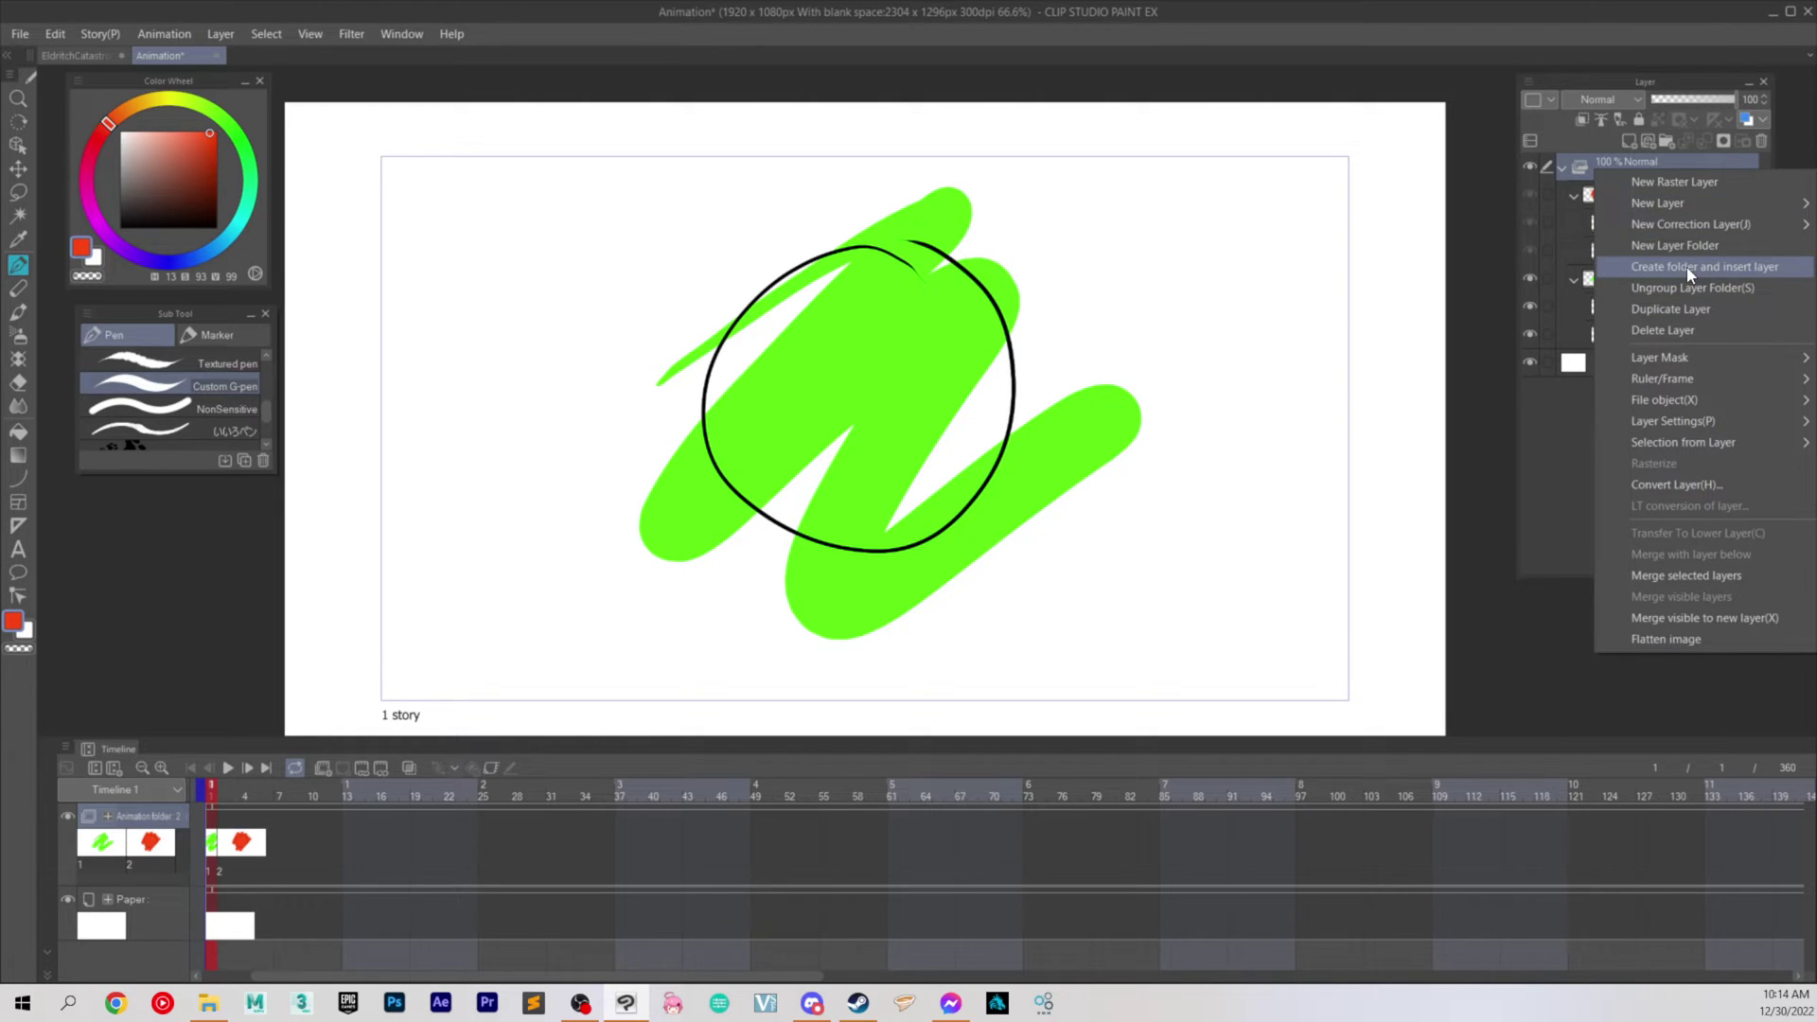
mouse_move(1667, 199)
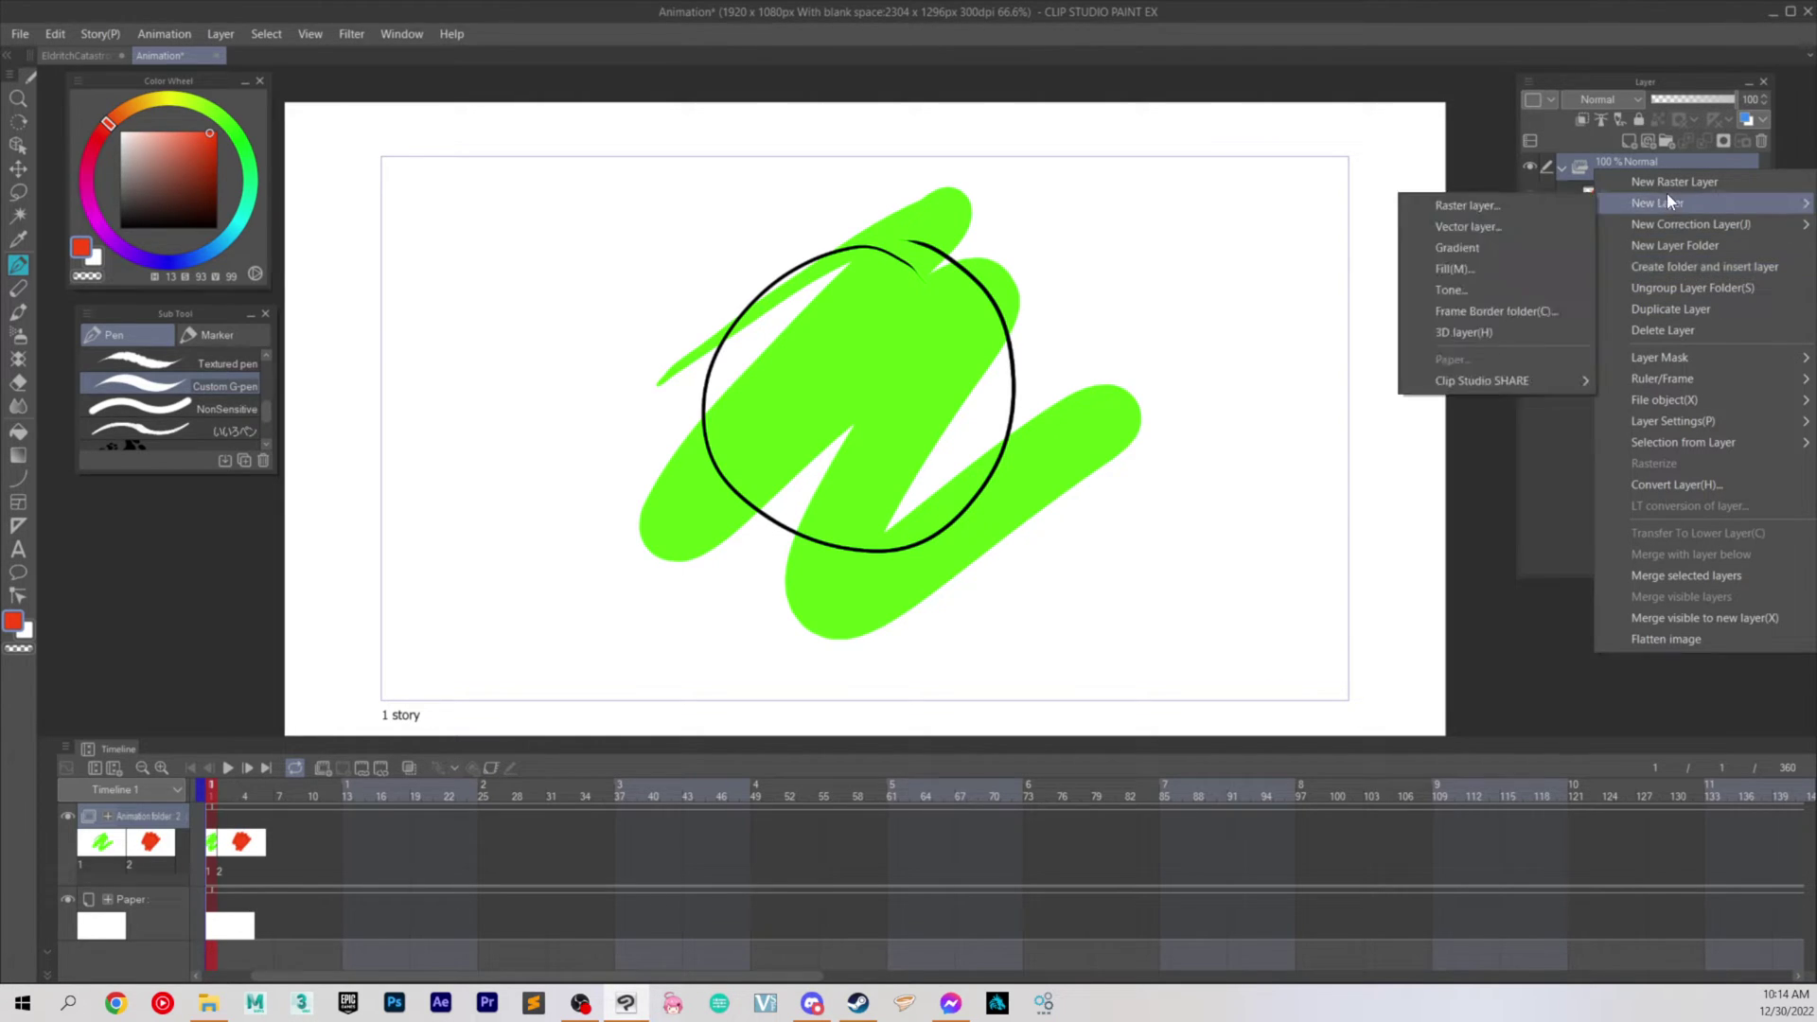
click(1700, 248)
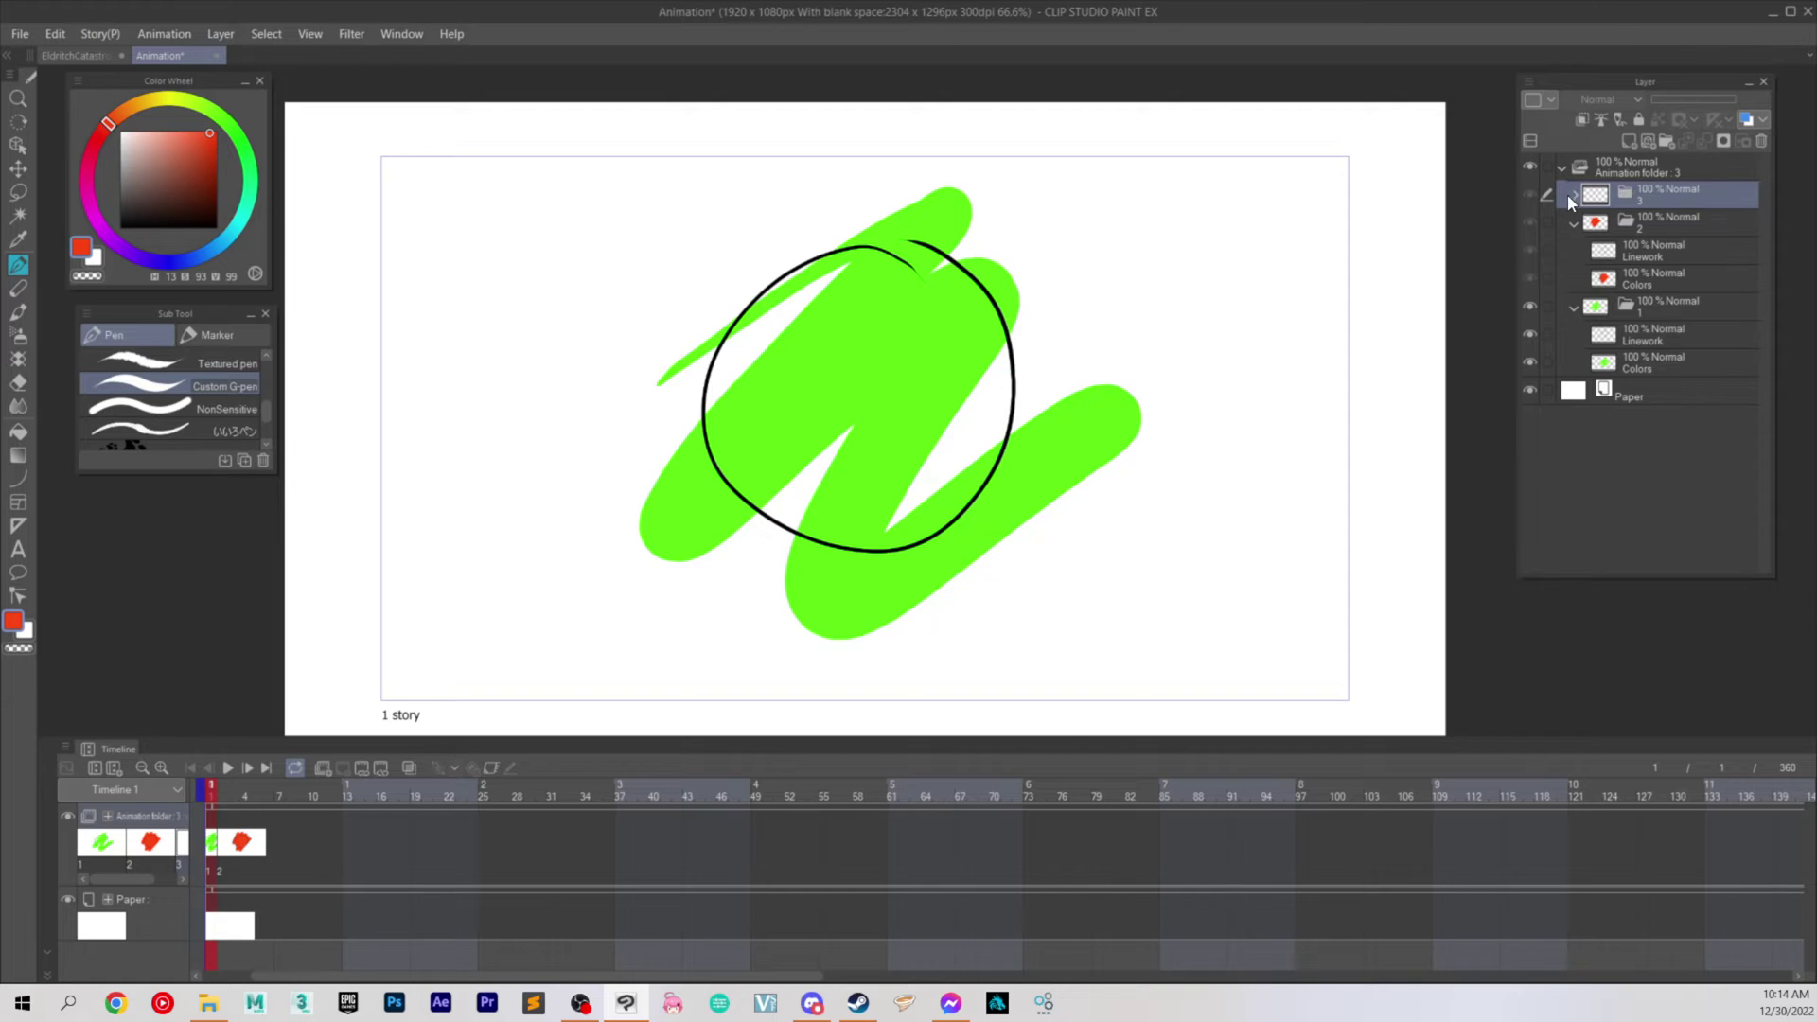
Step: Add raster layer 4, move it into folder 3, and expand the folder
click(1626, 144)
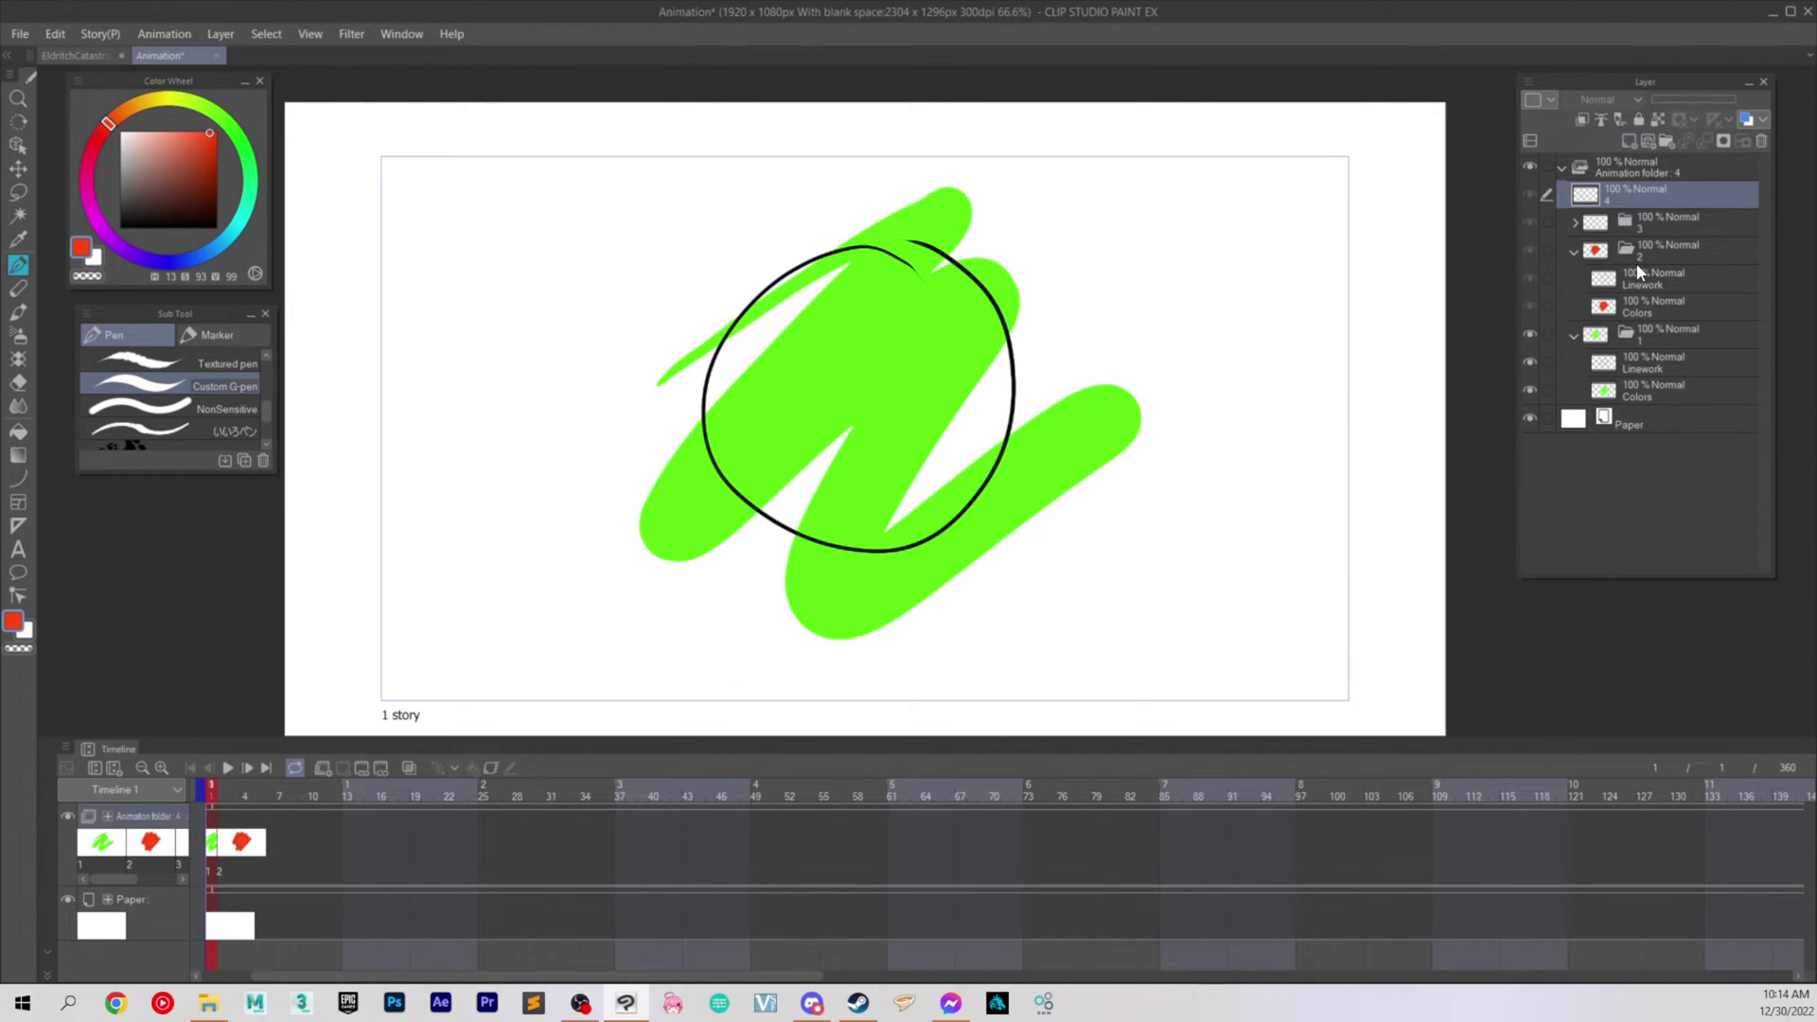
drag(1632, 195, 1656, 220)
click(1575, 196)
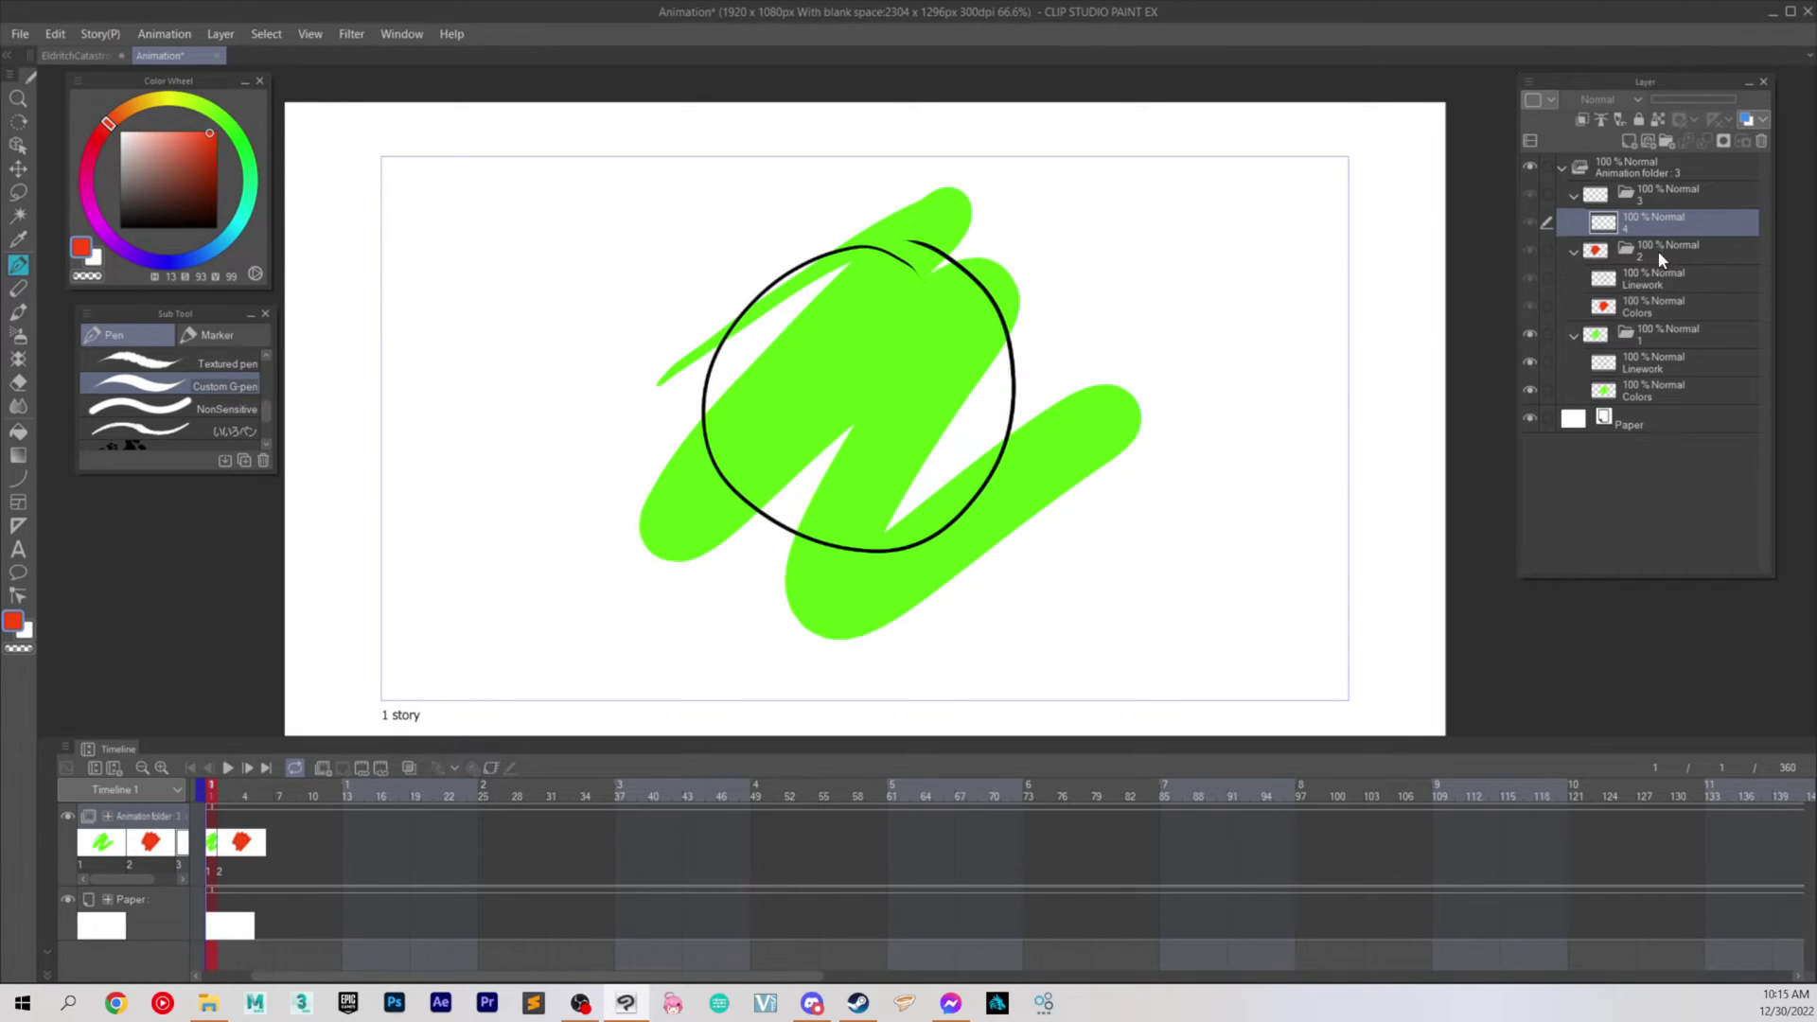
click(1643, 196)
Step: Delete the empty folder 3, preview frames 2 and 1, and select green cel folder 1
right_click(1643, 196)
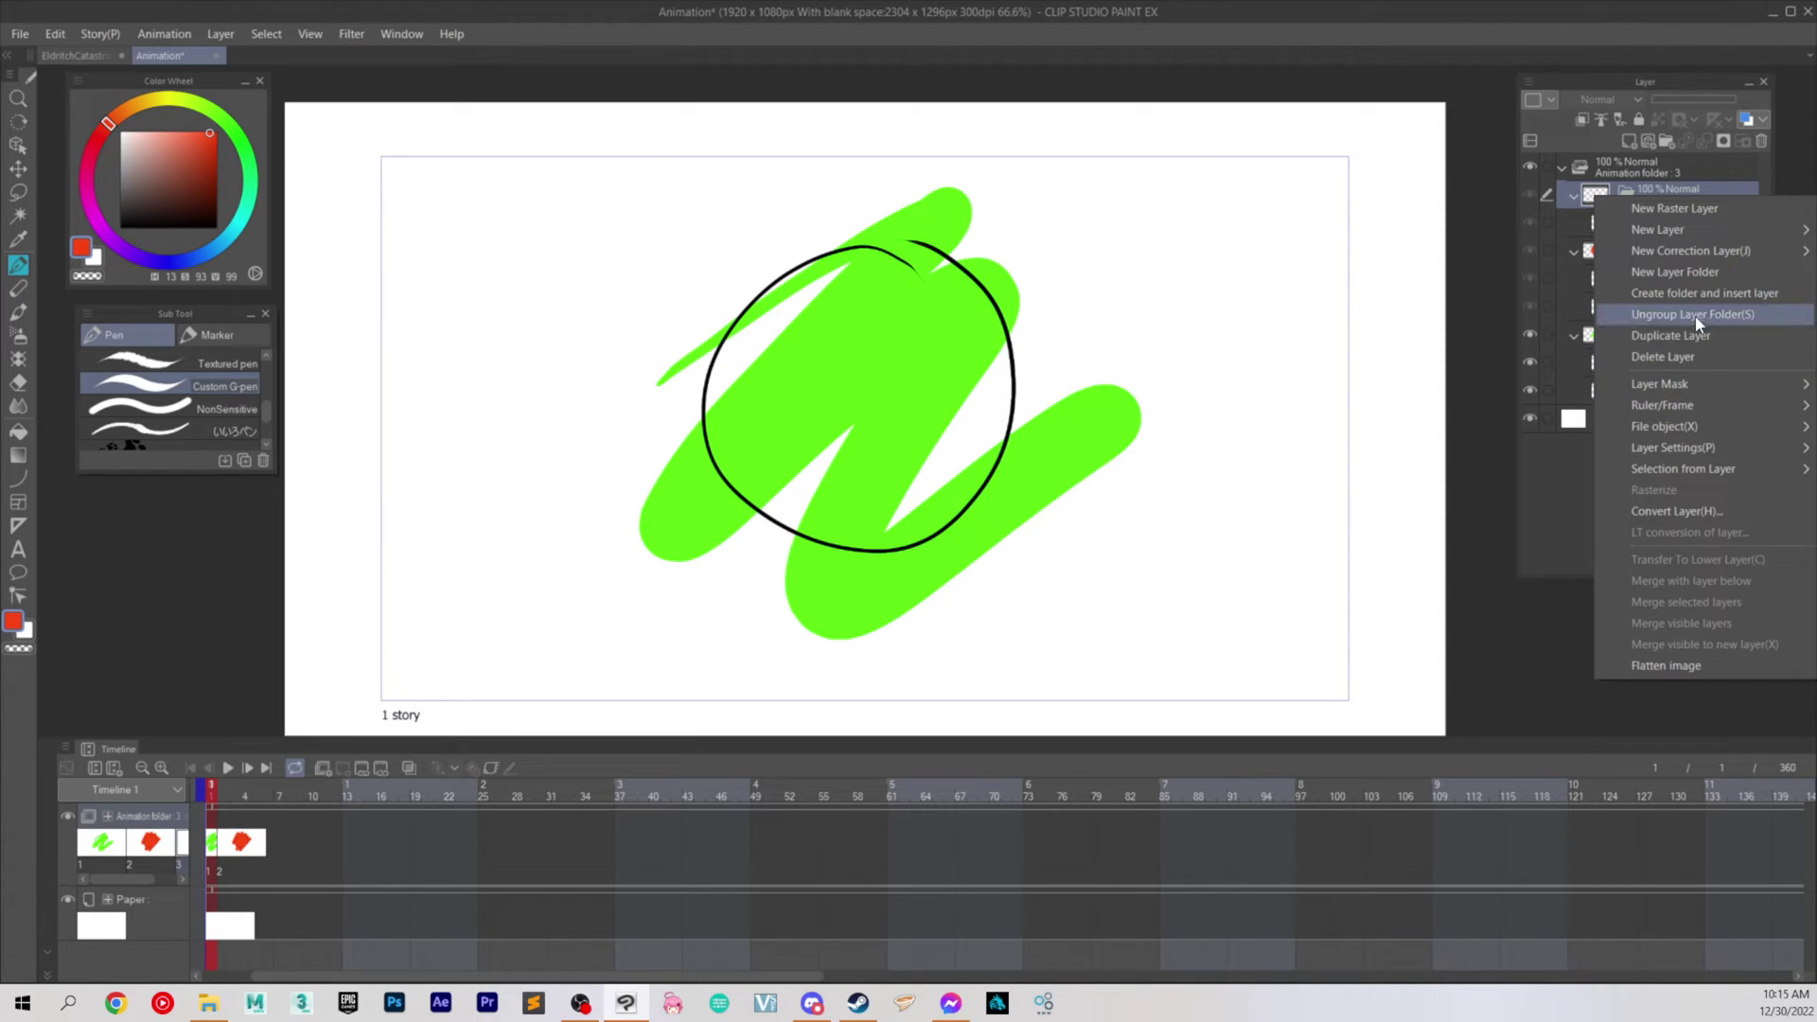
click(1701, 361)
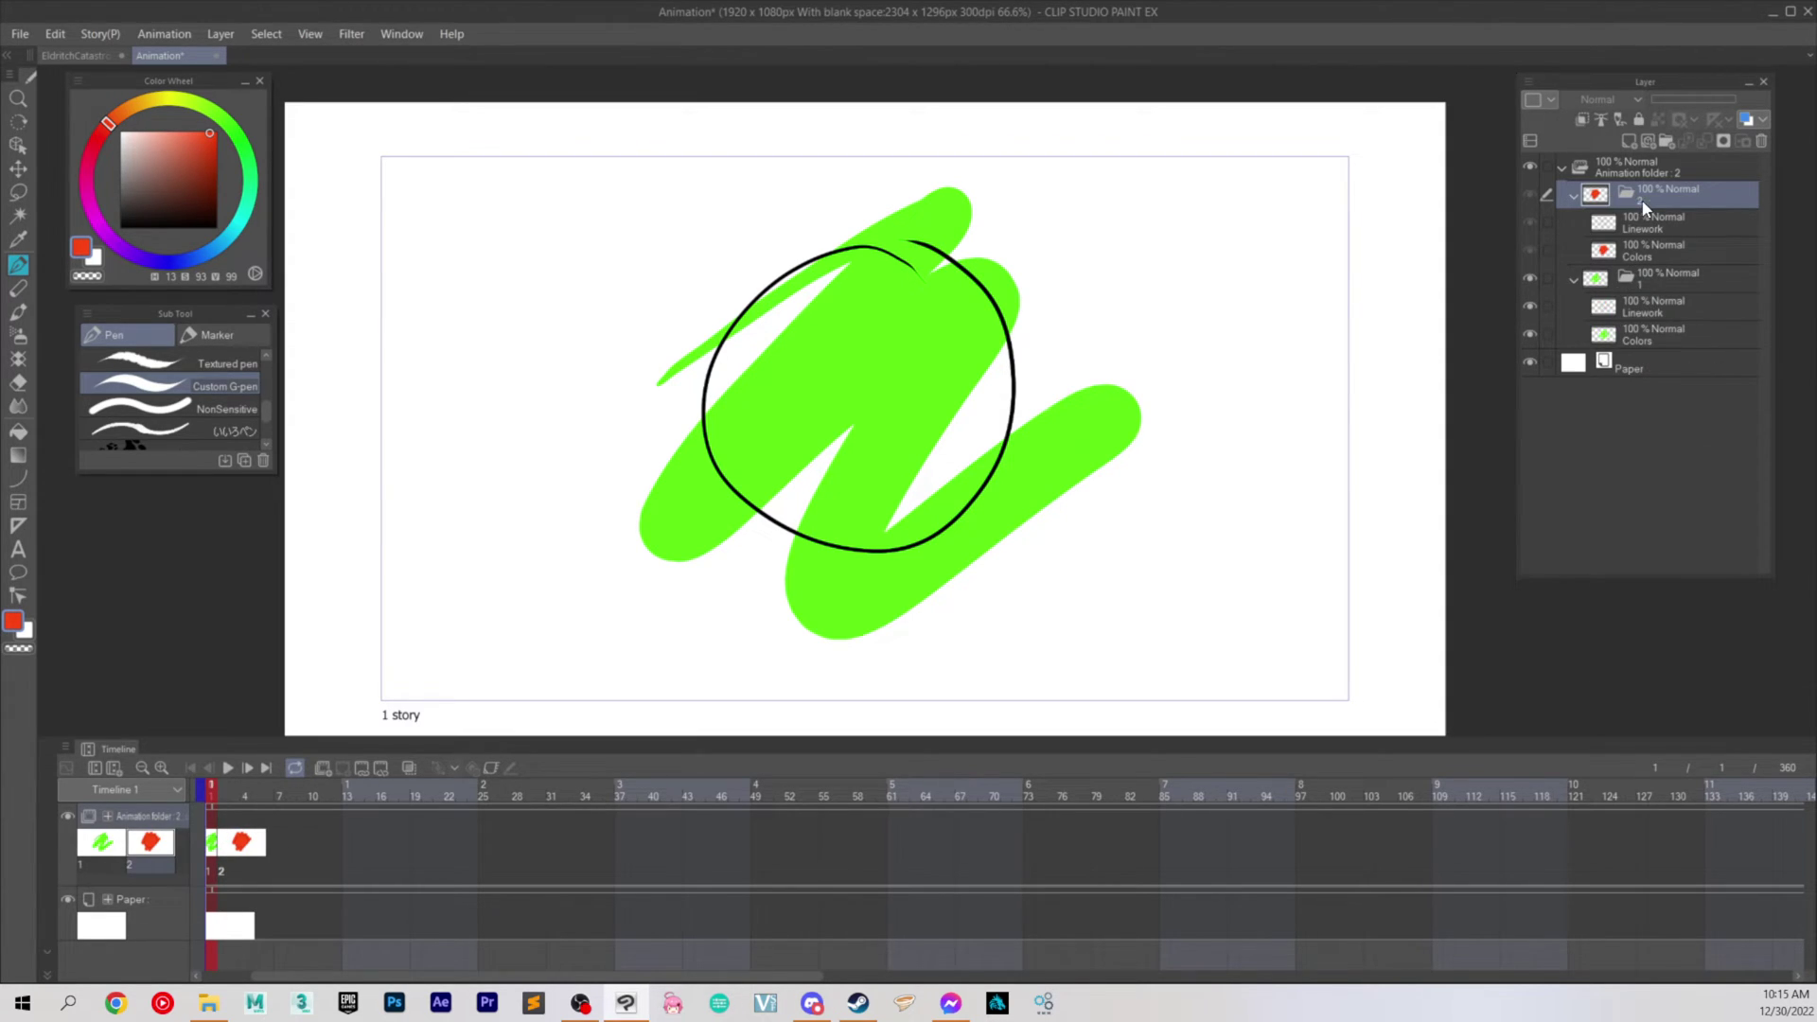
click(222, 791)
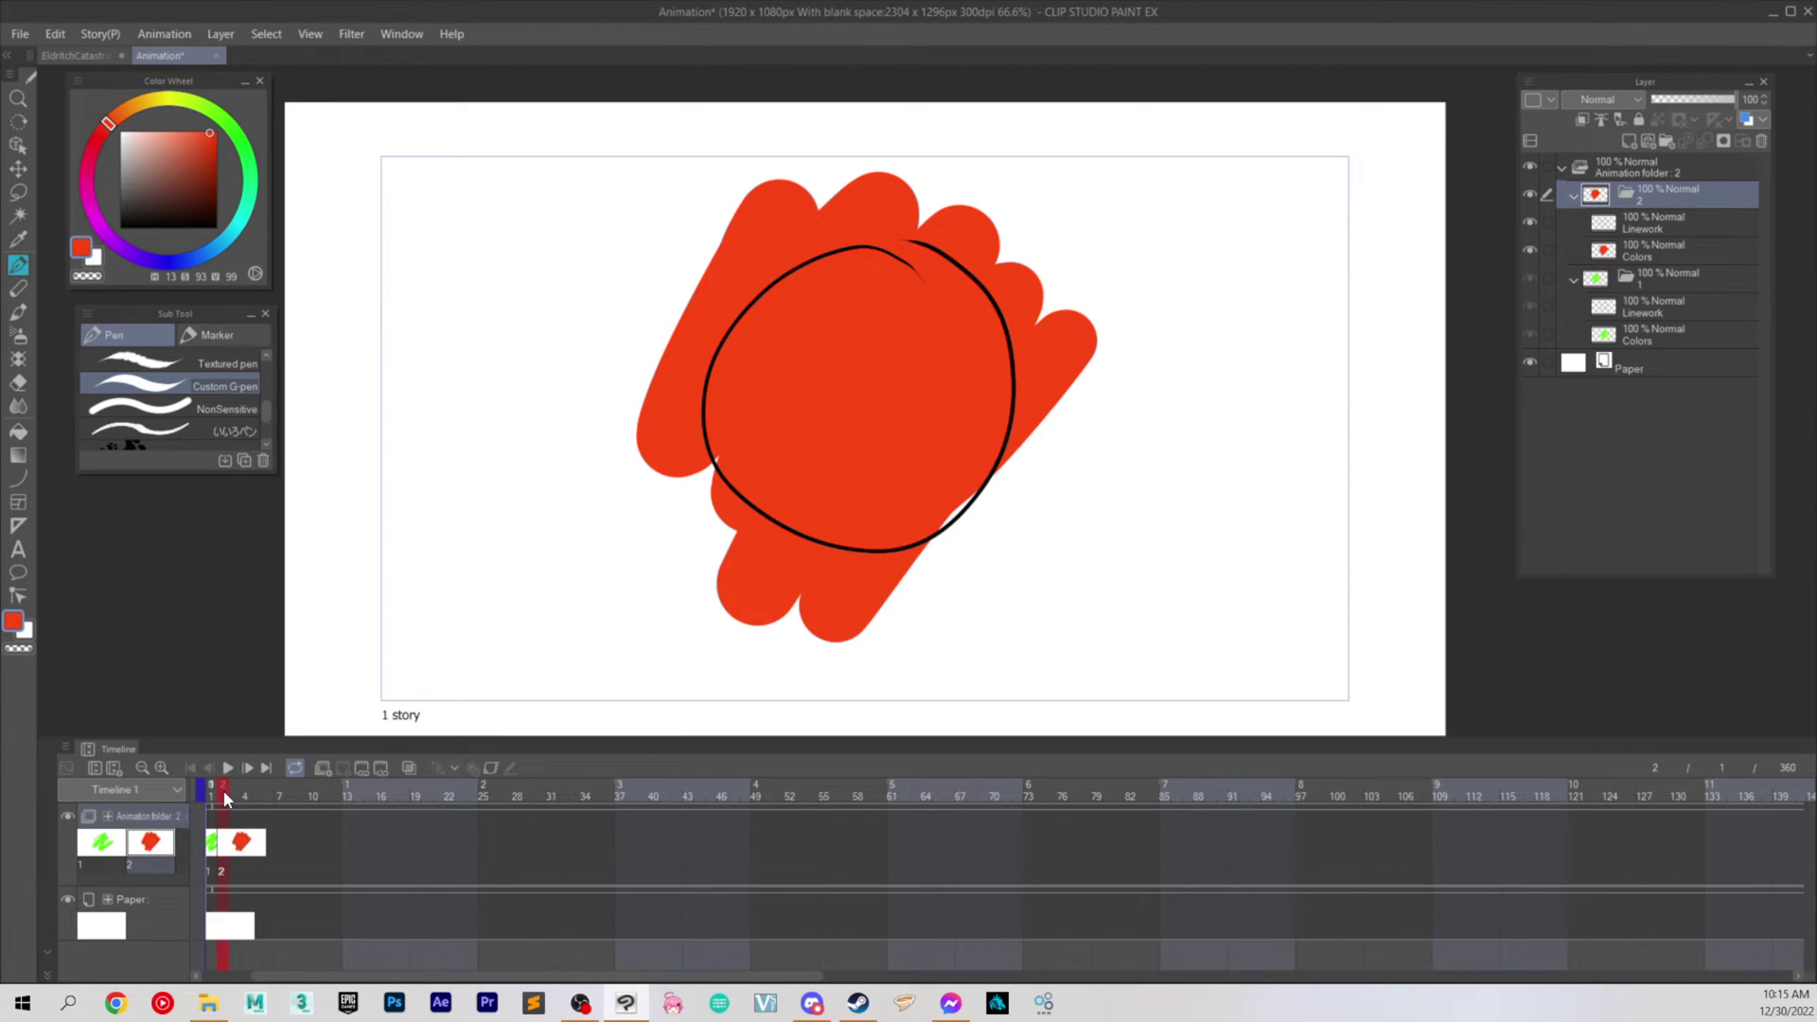
click(210, 796)
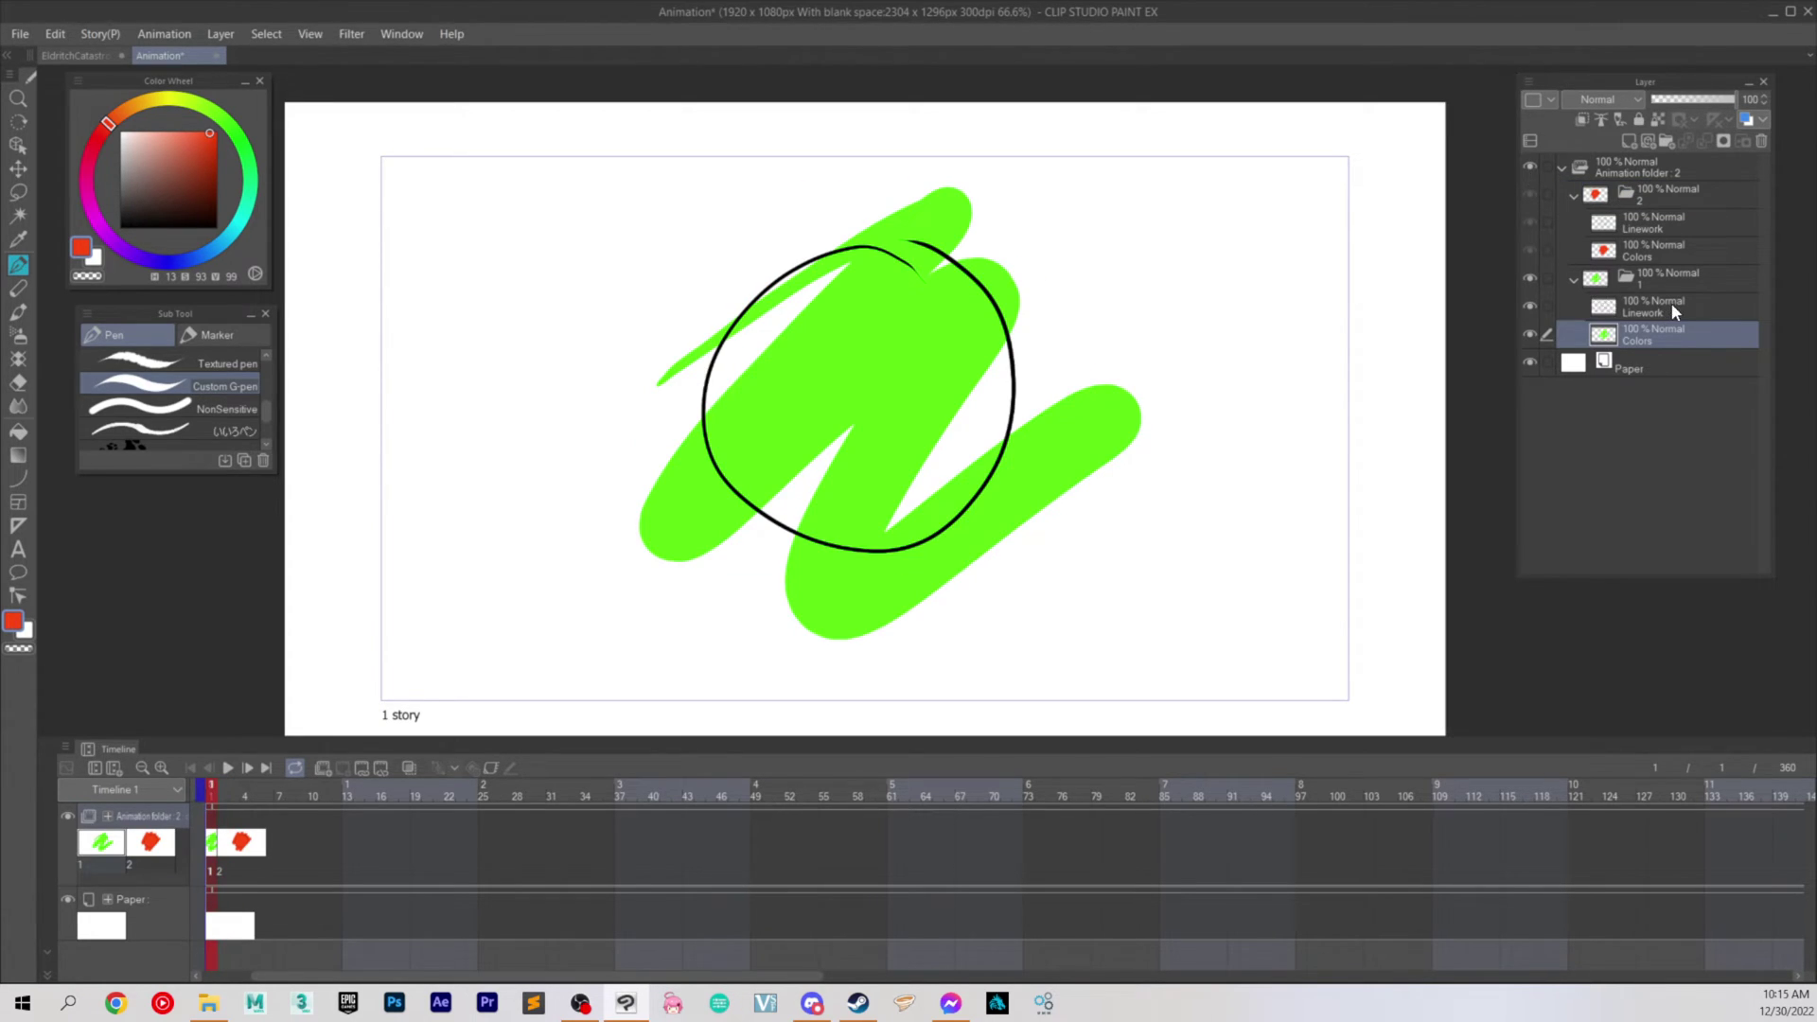
click(1664, 273)
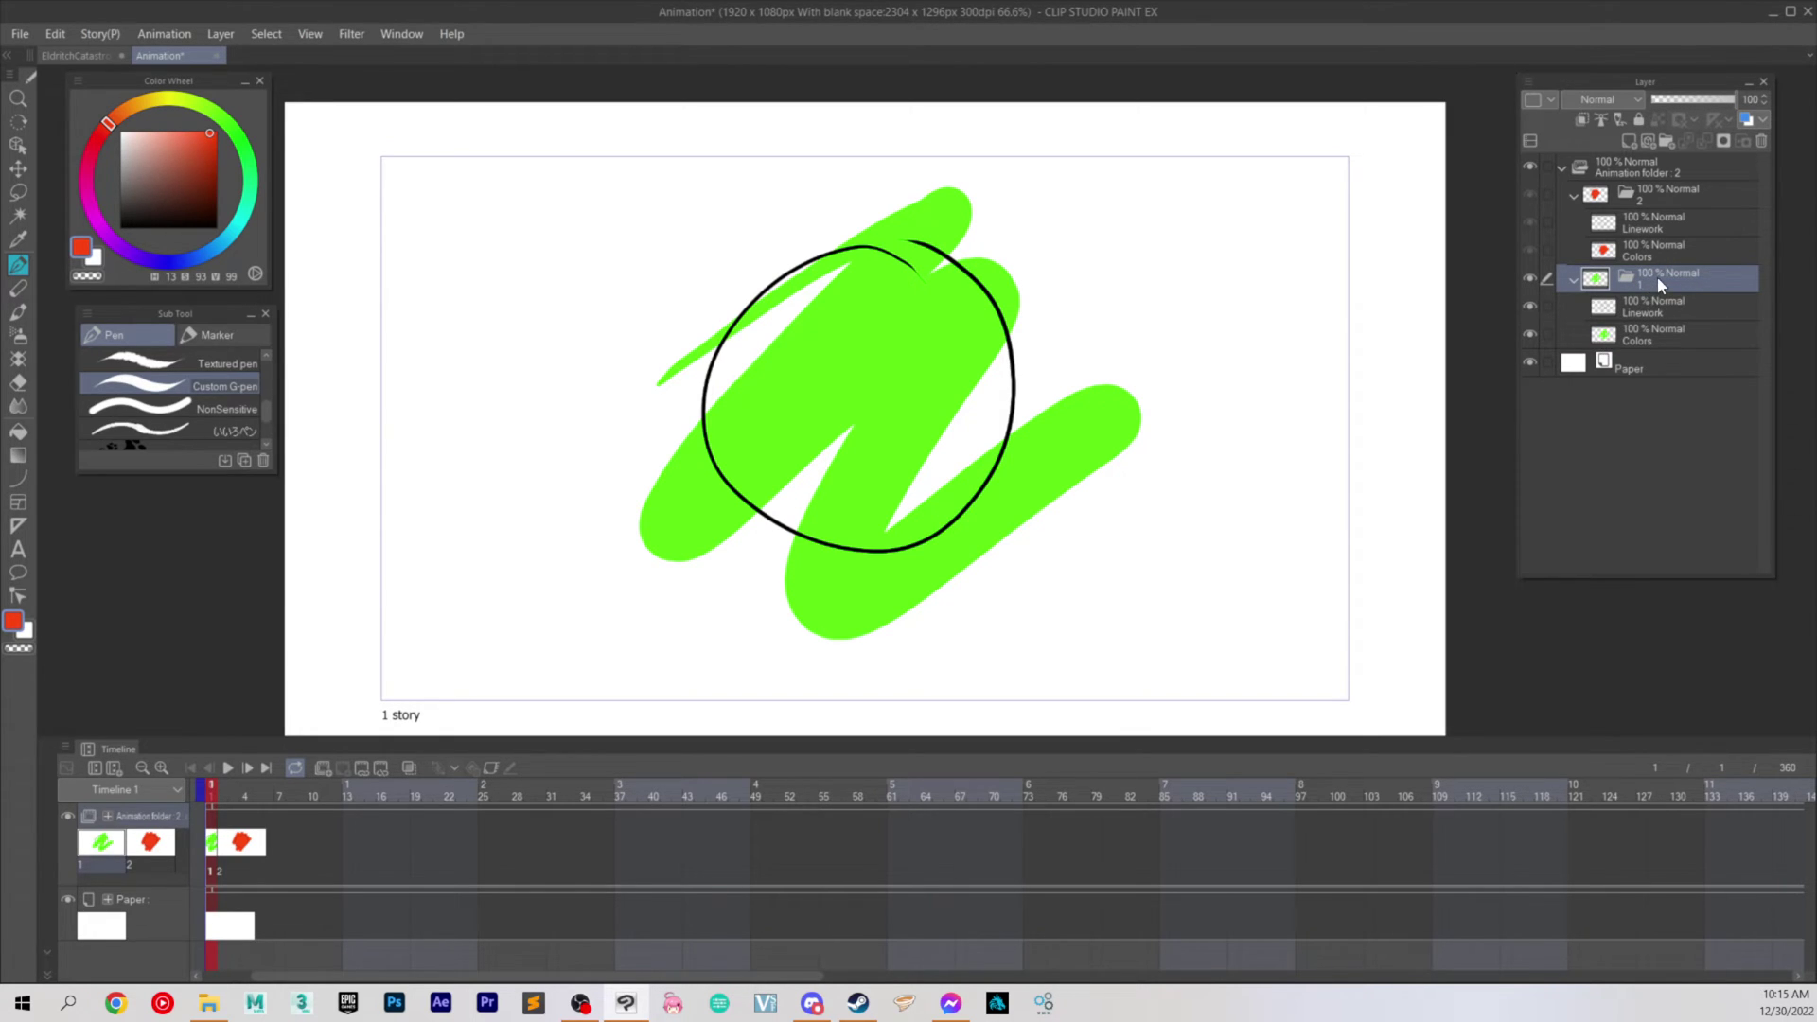
Step: Duplicate folder 1, move the copy above folder 2, and rename it 3
right_click(1656, 276)
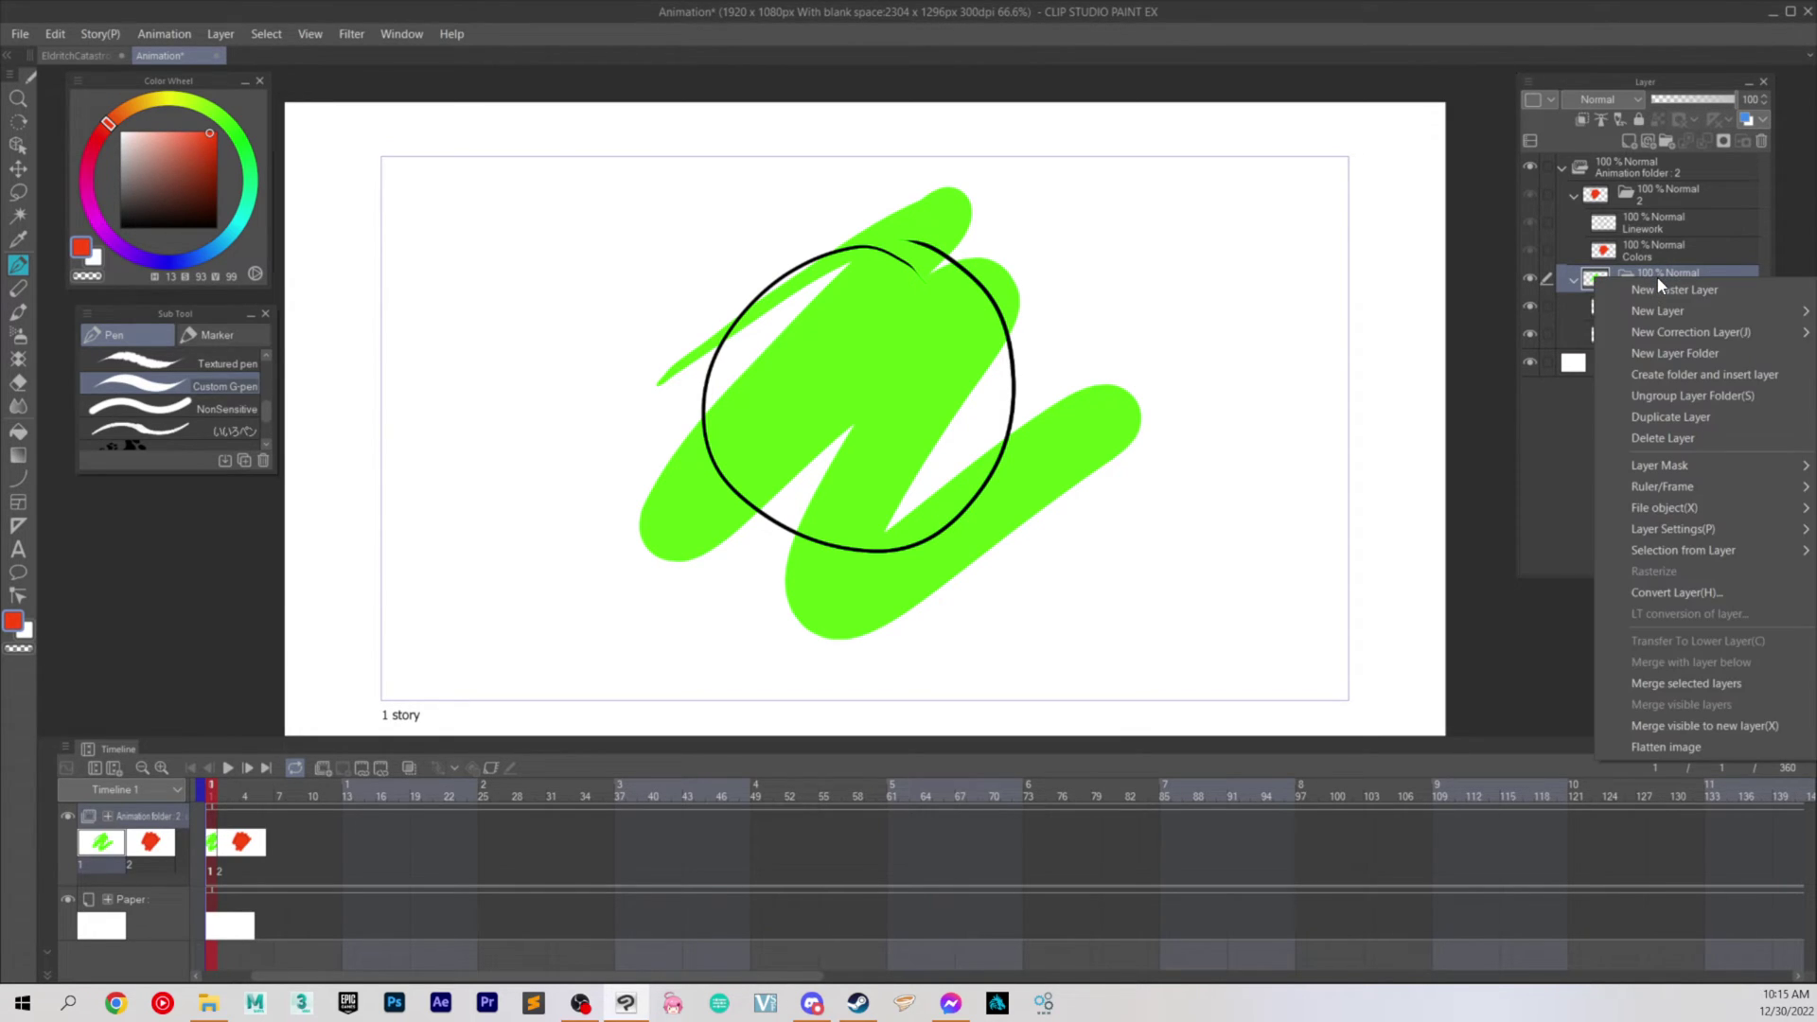
click(1670, 411)
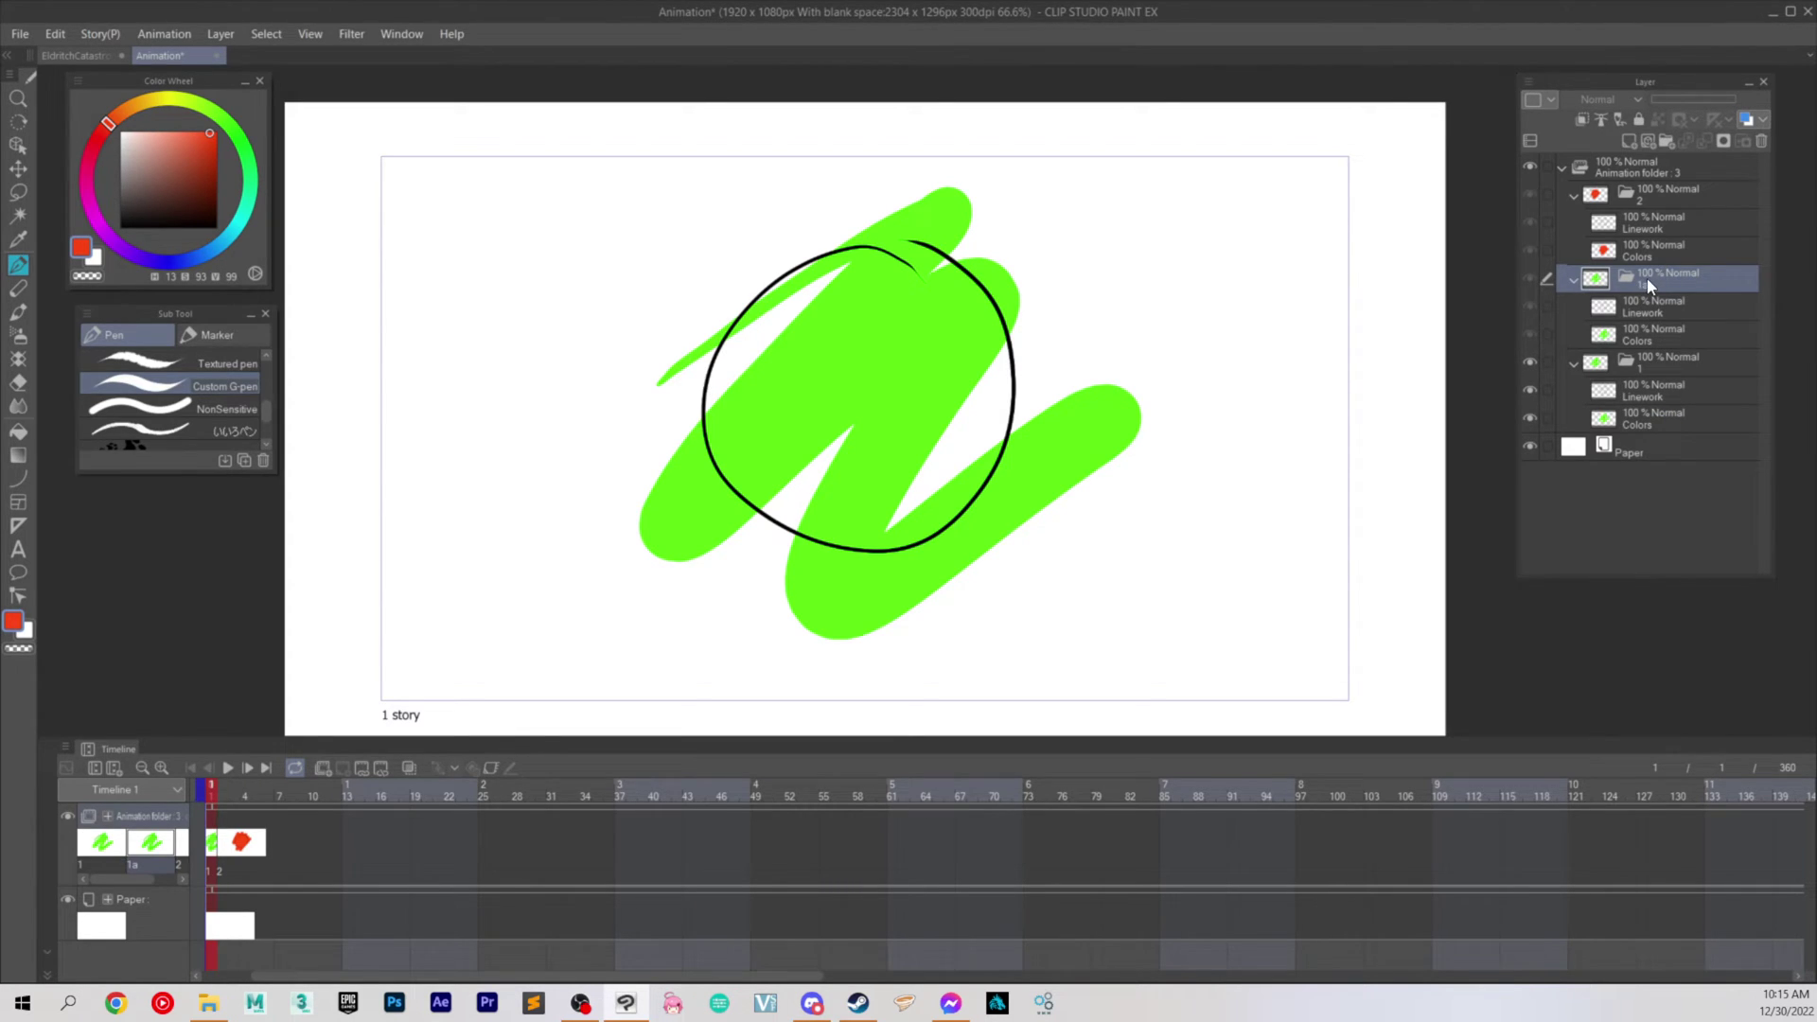
drag(1647, 276, 1662, 182)
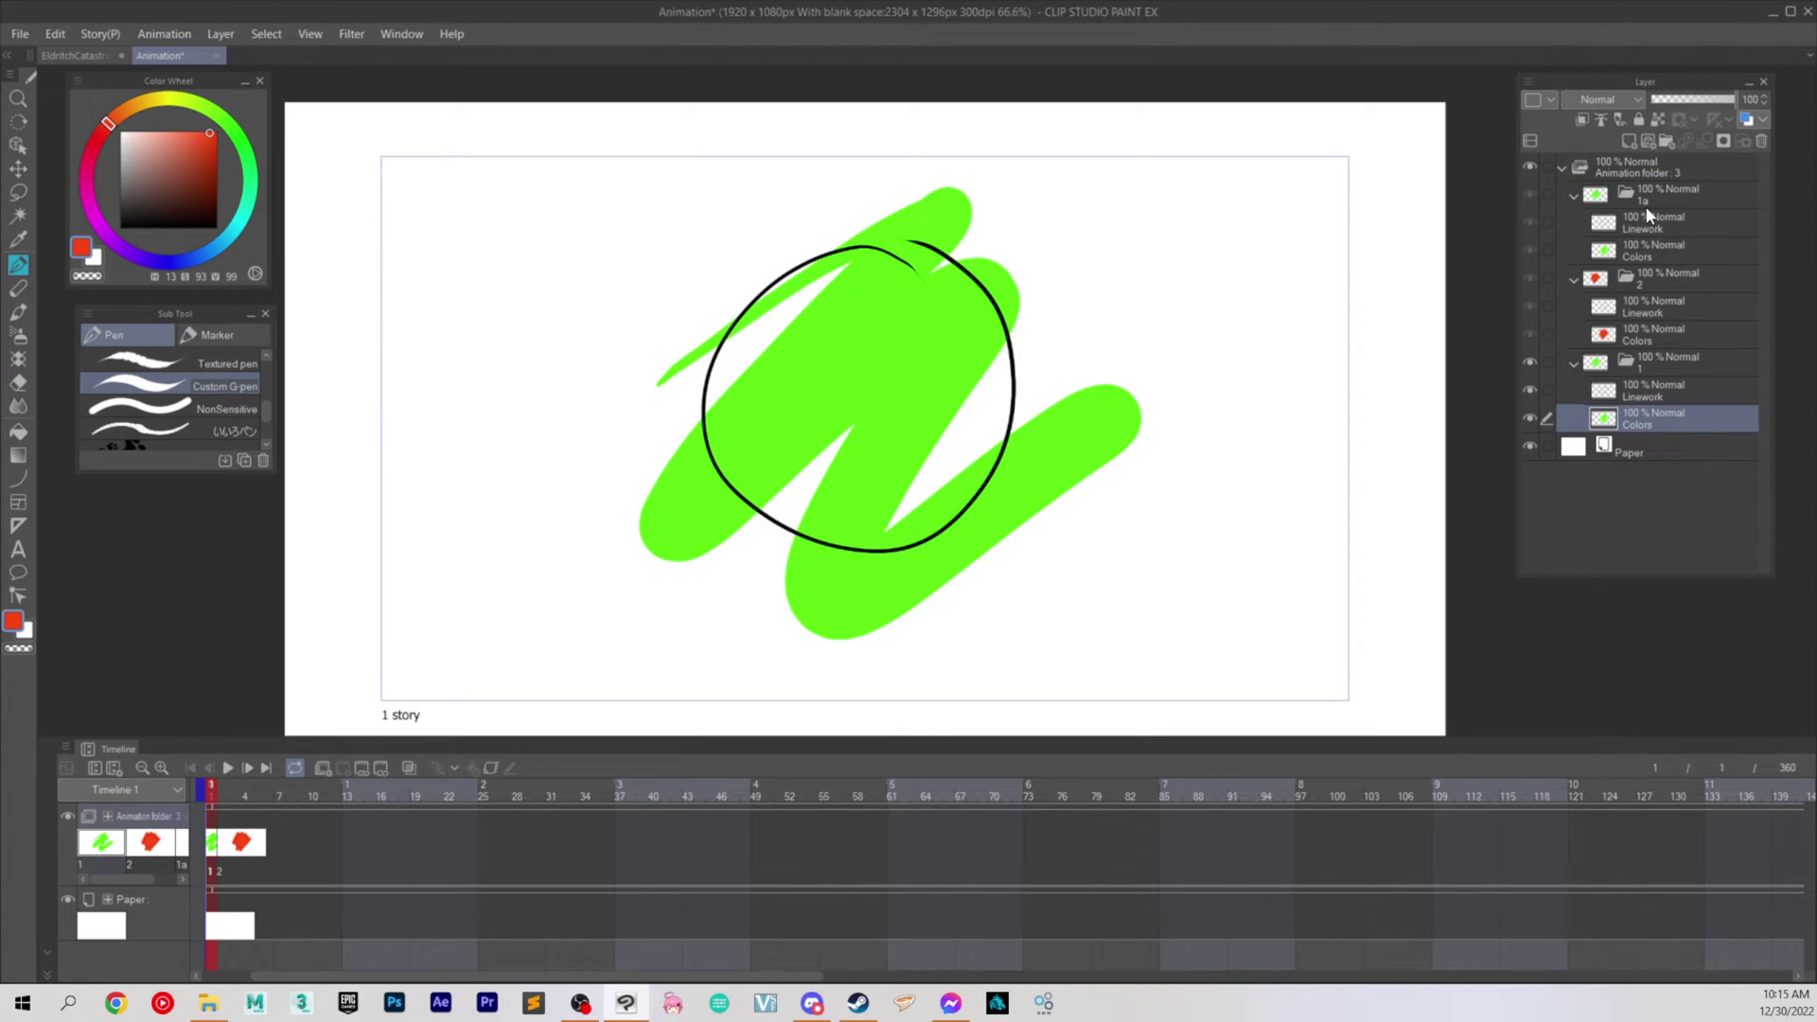
double_click(1644, 204)
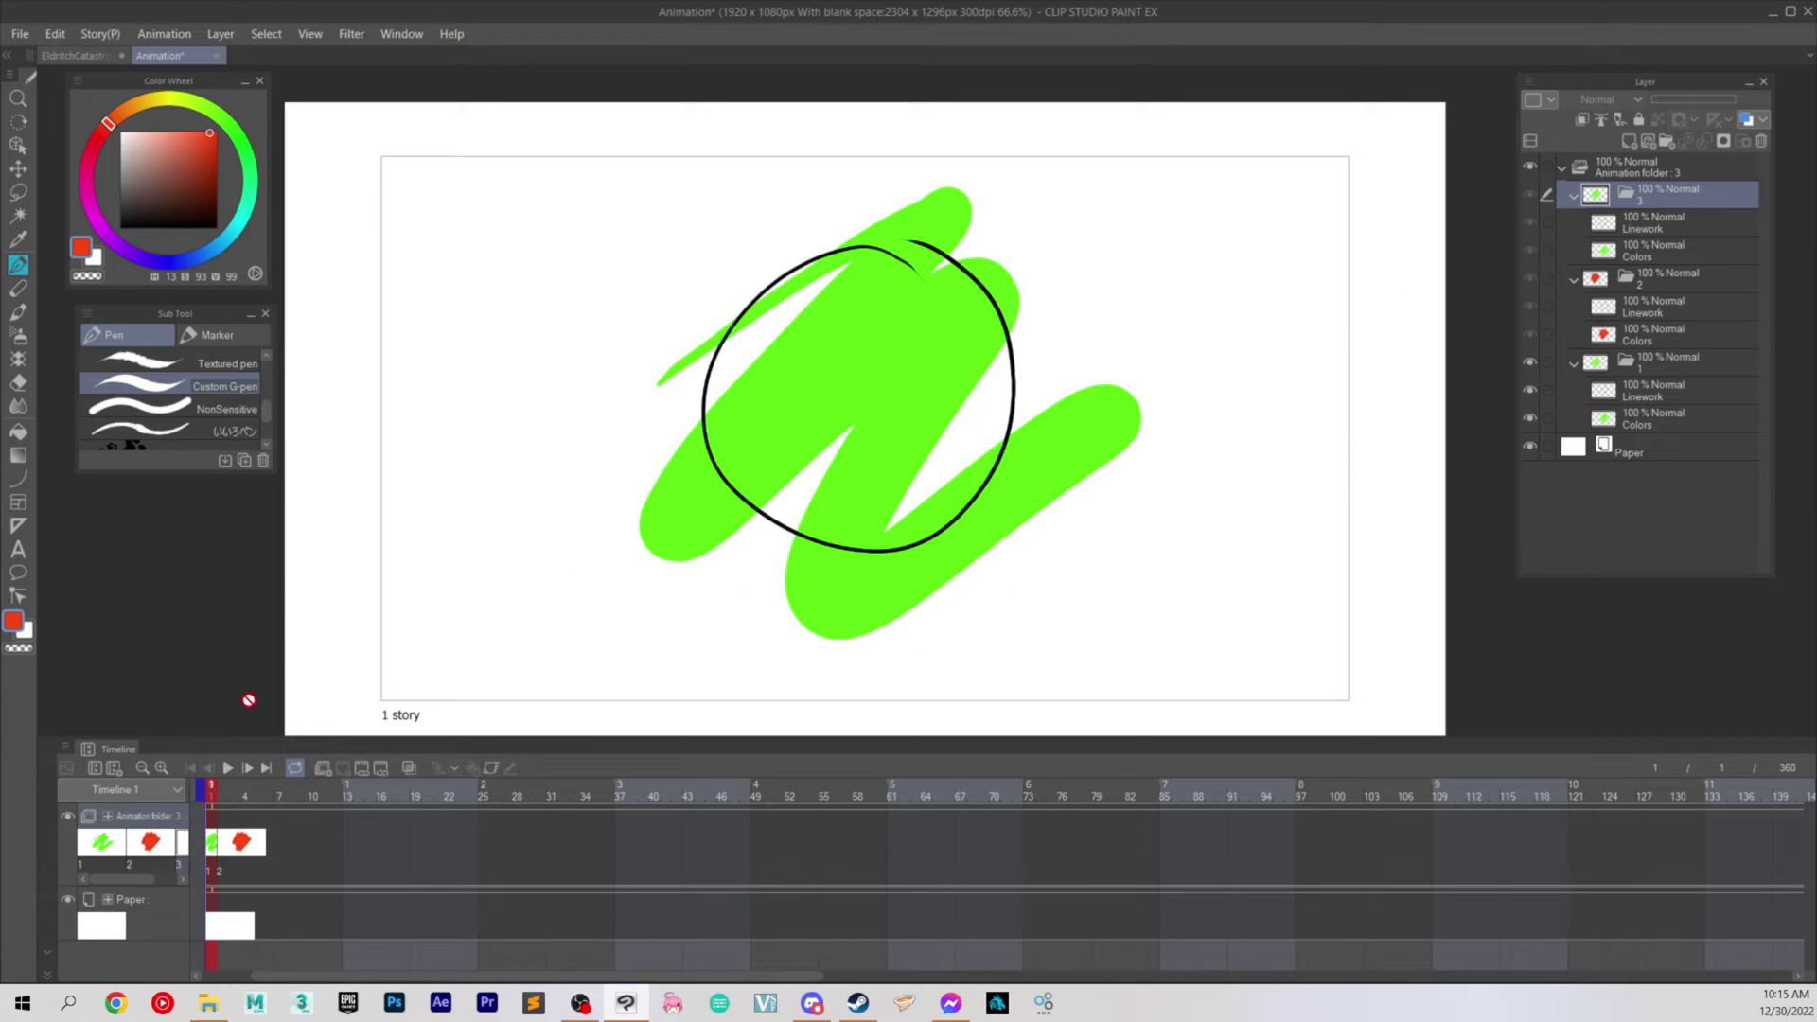
Step: Assign cel 3 to frame 3 of the animation
click(227, 788)
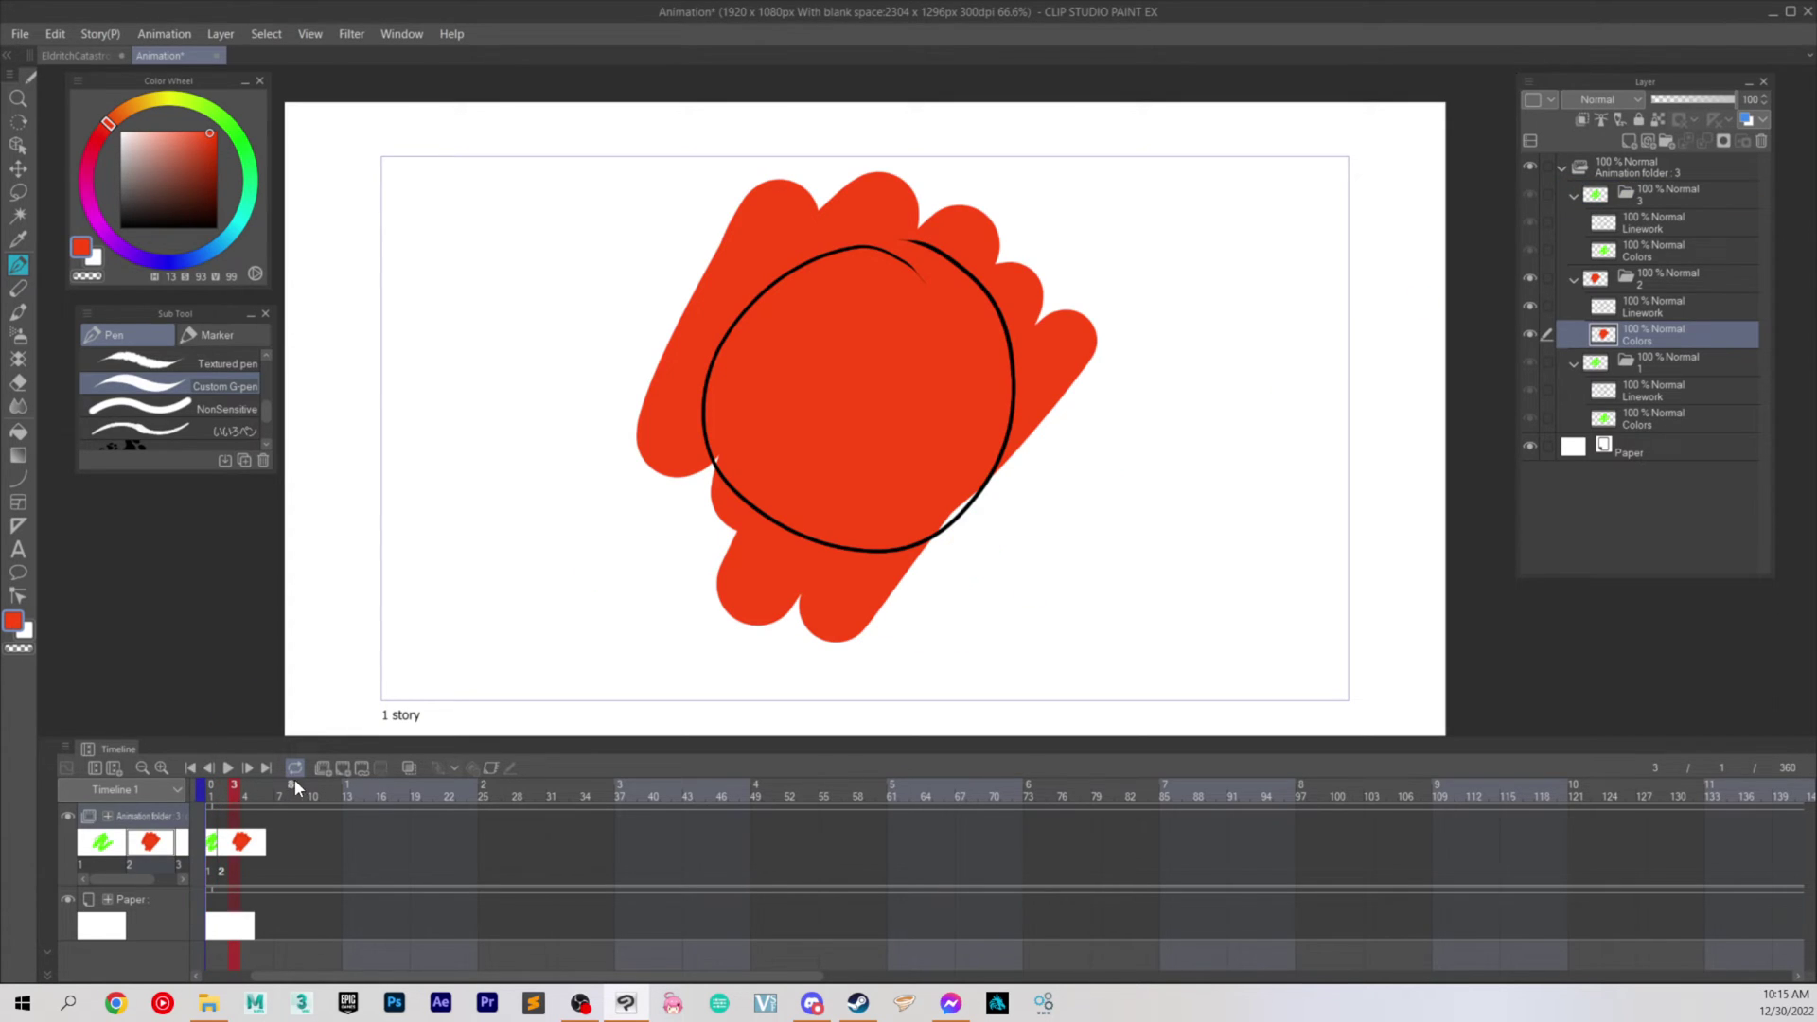
click(361, 767)
click(478, 351)
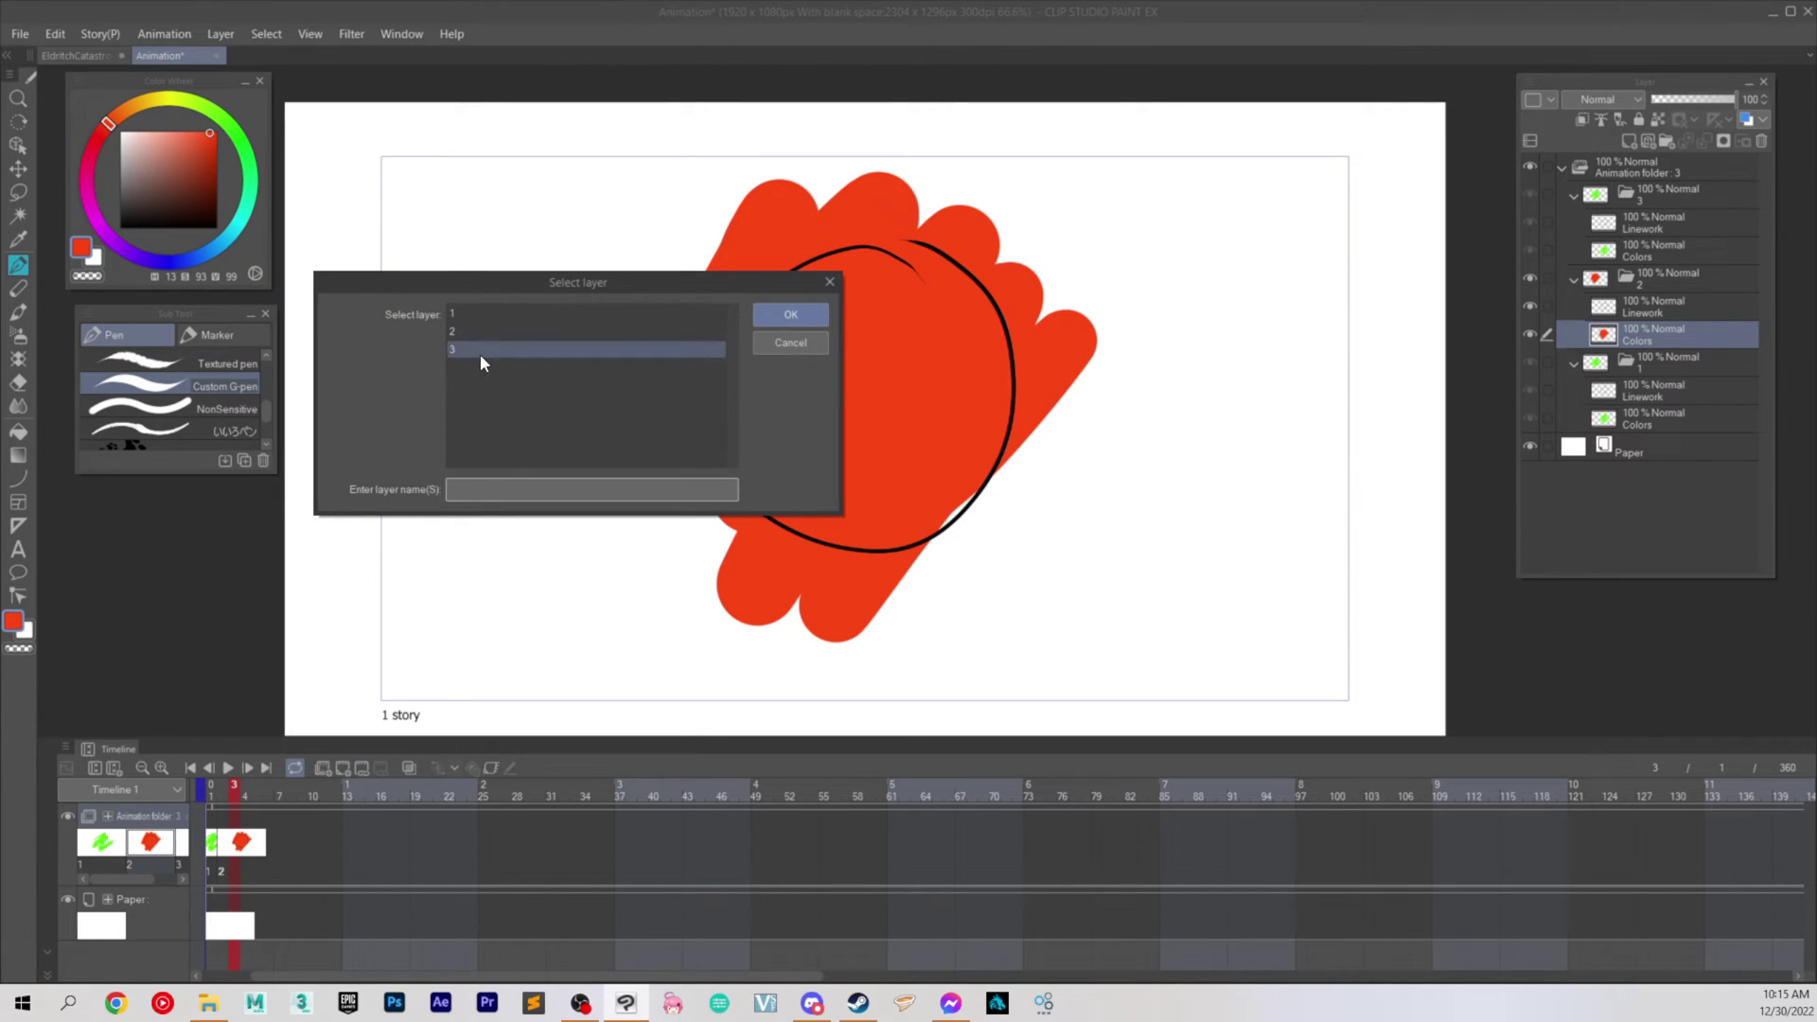
click(814, 313)
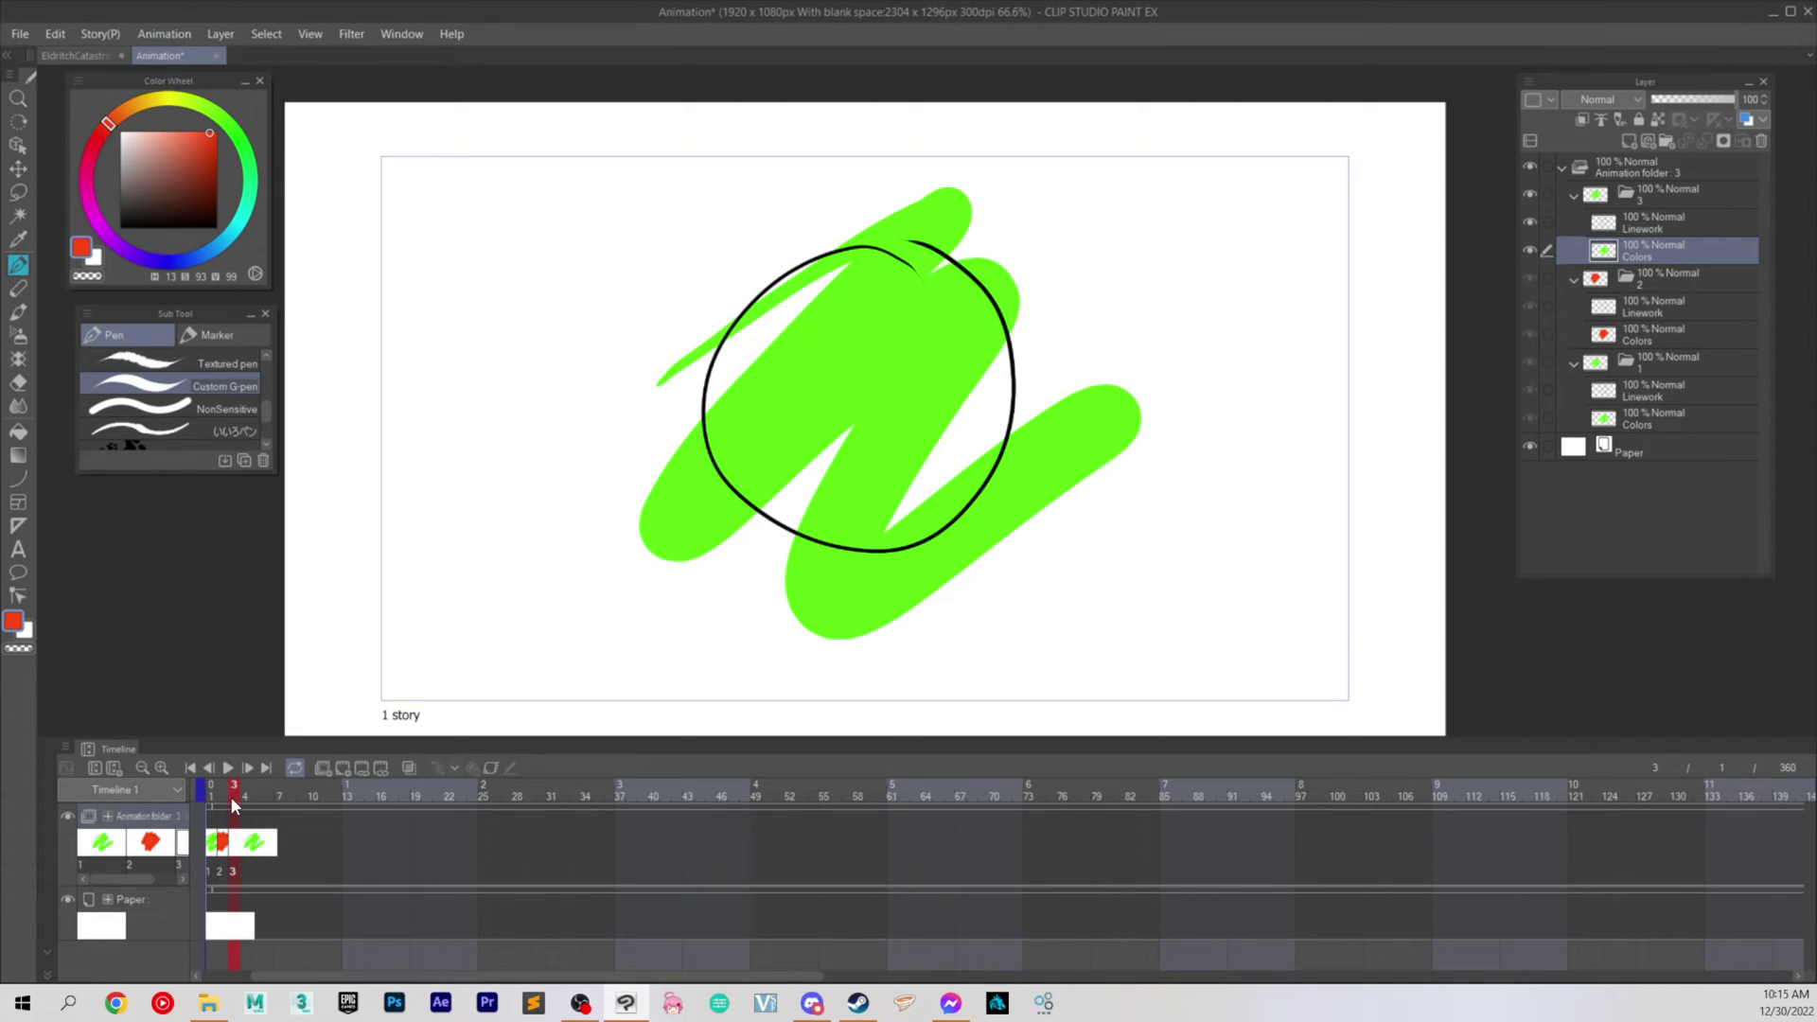
mouse_move(236, 798)
mouse_down()
mouse_move(205, 793)
mouse_move(243, 787)
mouse_up()
drag(228, 795, 221, 799)
drag(230, 797, 207, 803)
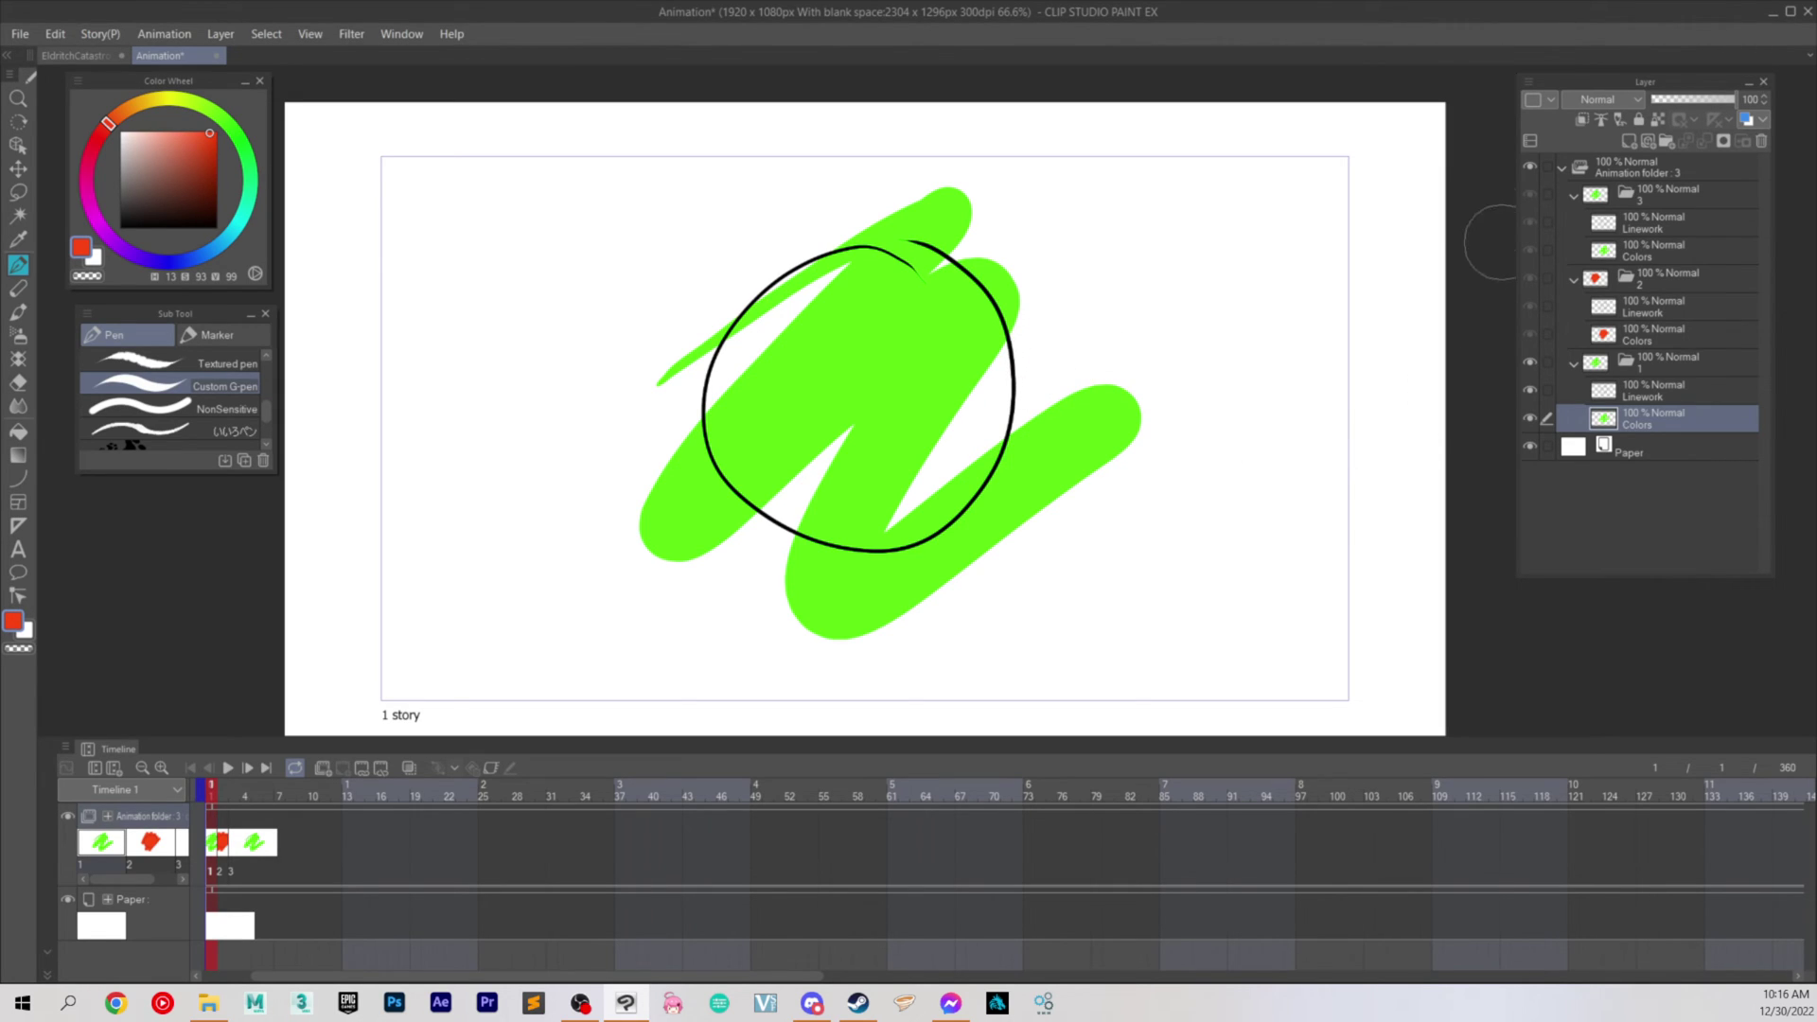
Step: Open the EldritchCatastrophe document, select the Colors : 217 folder, and scrub back to frame 211
click(80, 56)
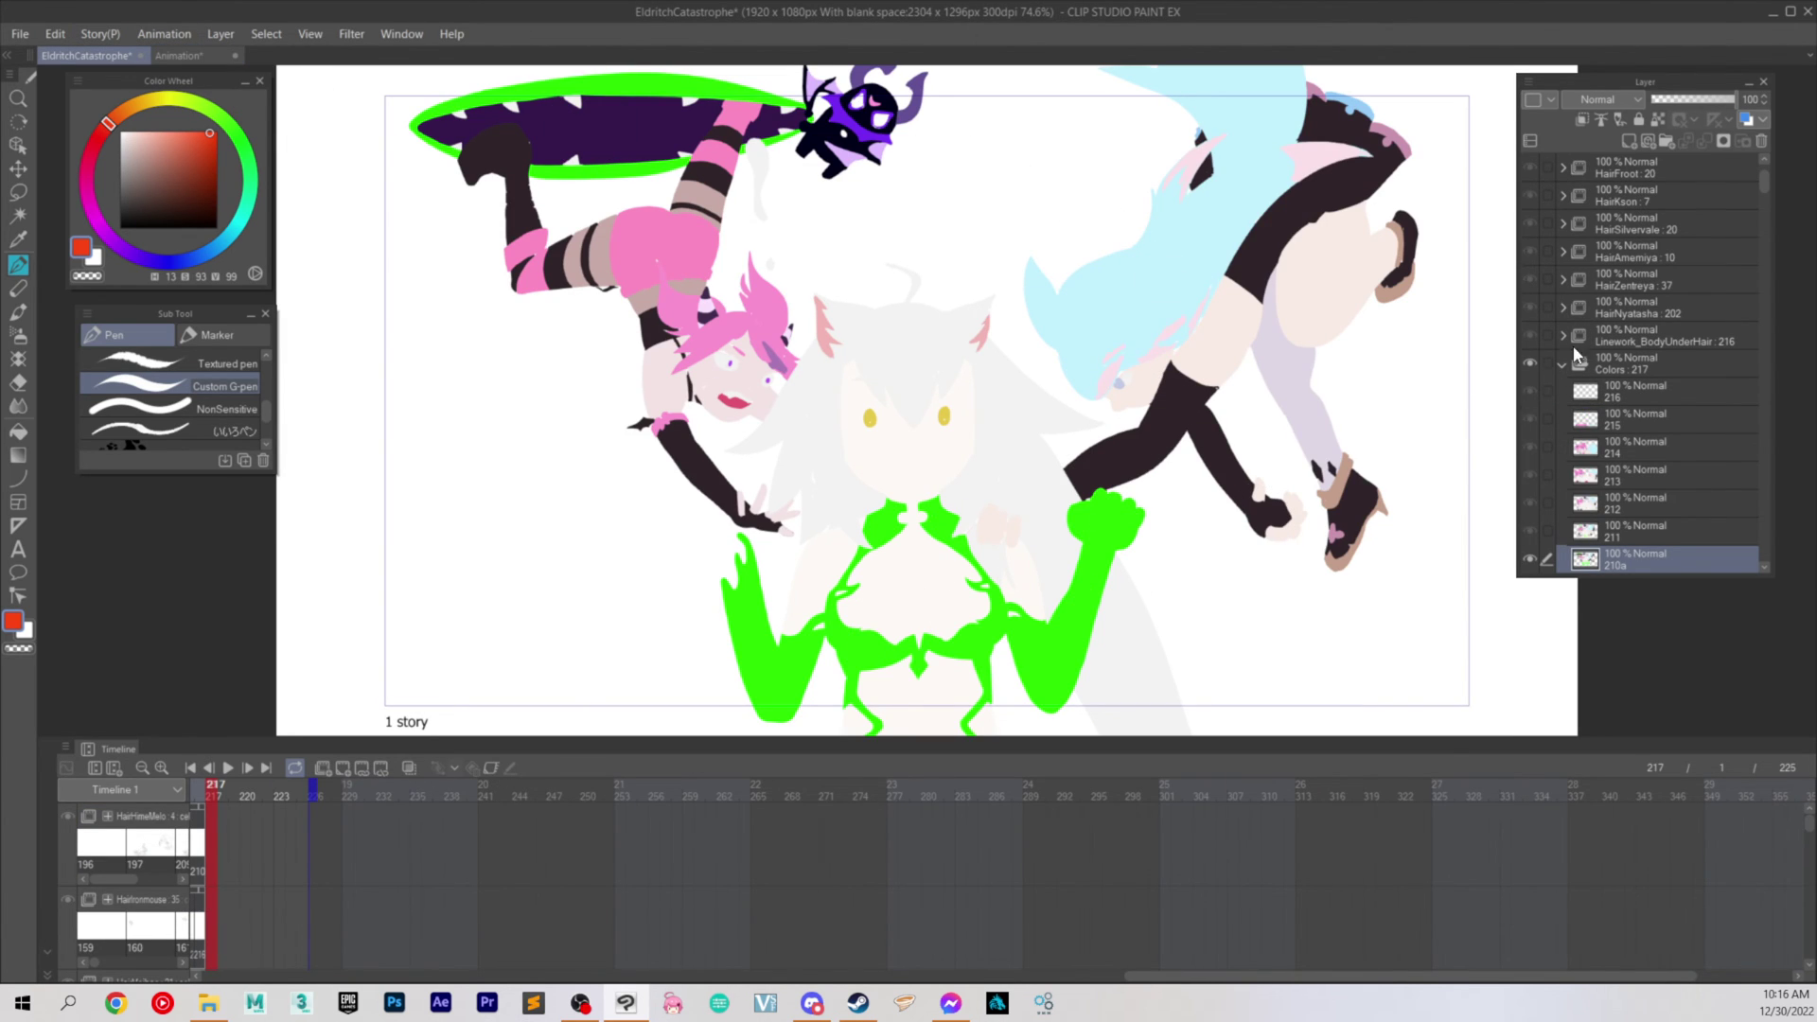
click(1652, 362)
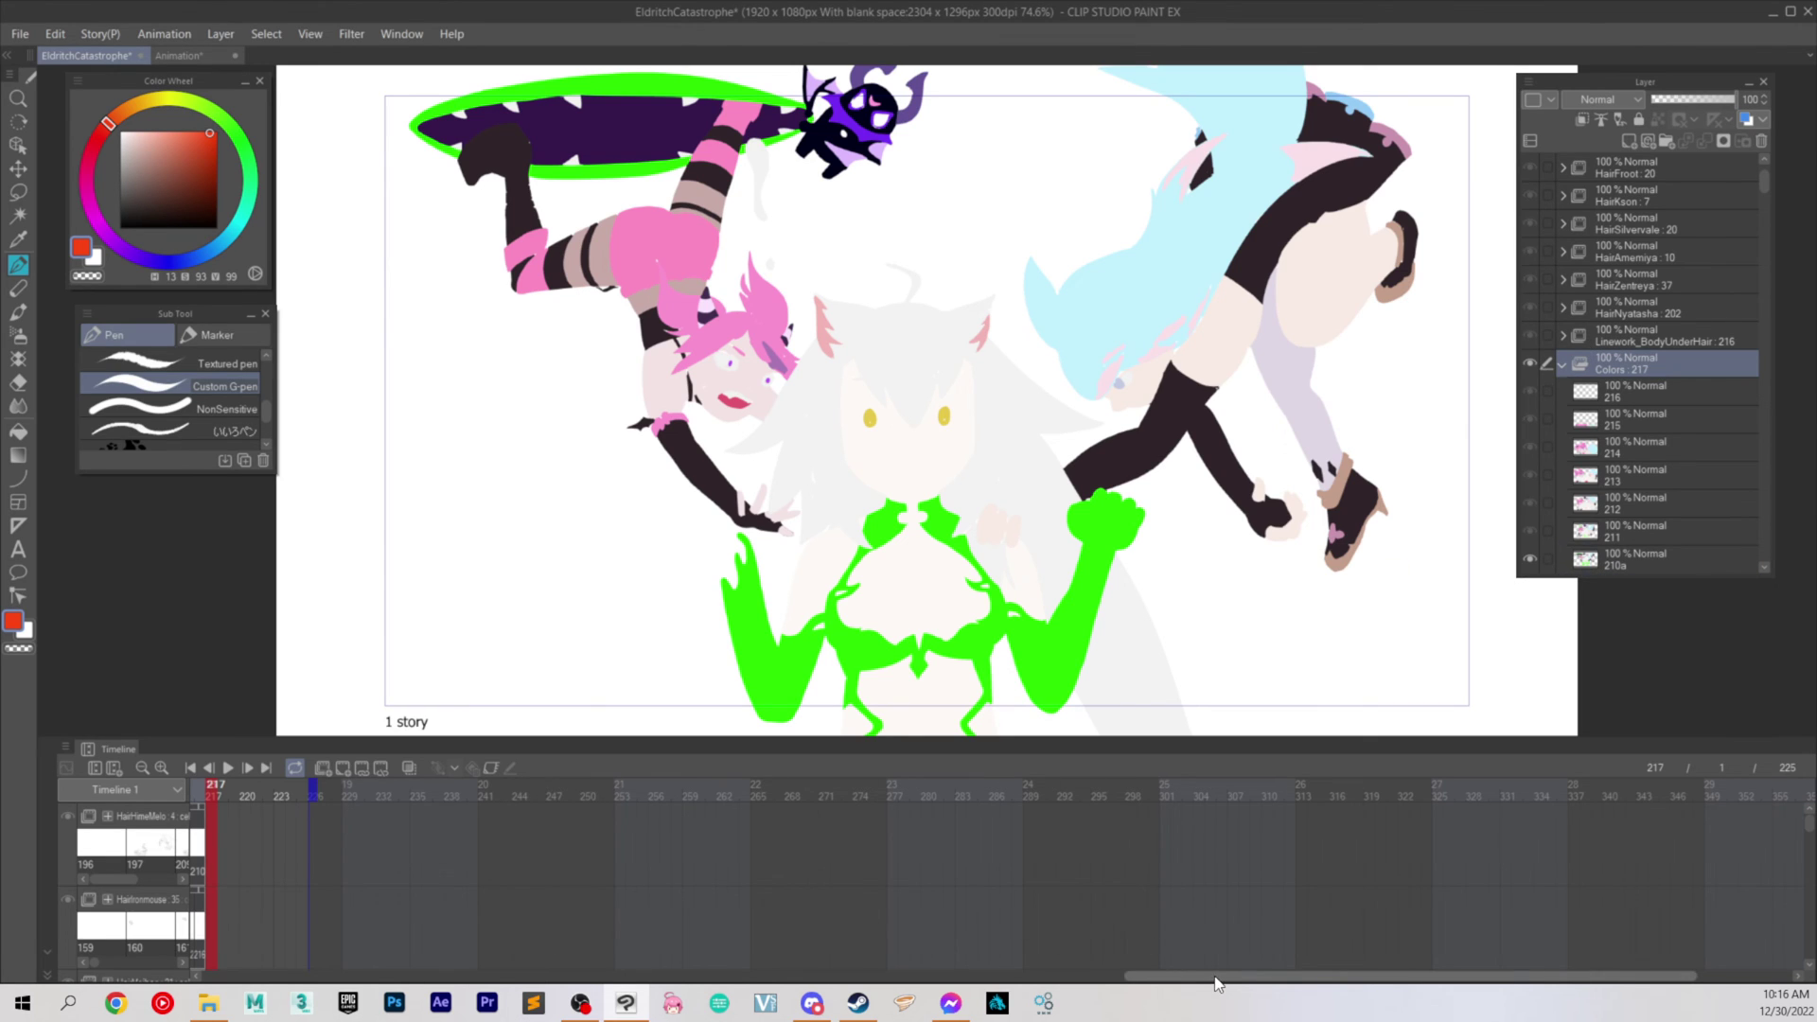
drag(1209, 976, 987, 1006)
scroll(1007, 814, left, 3)
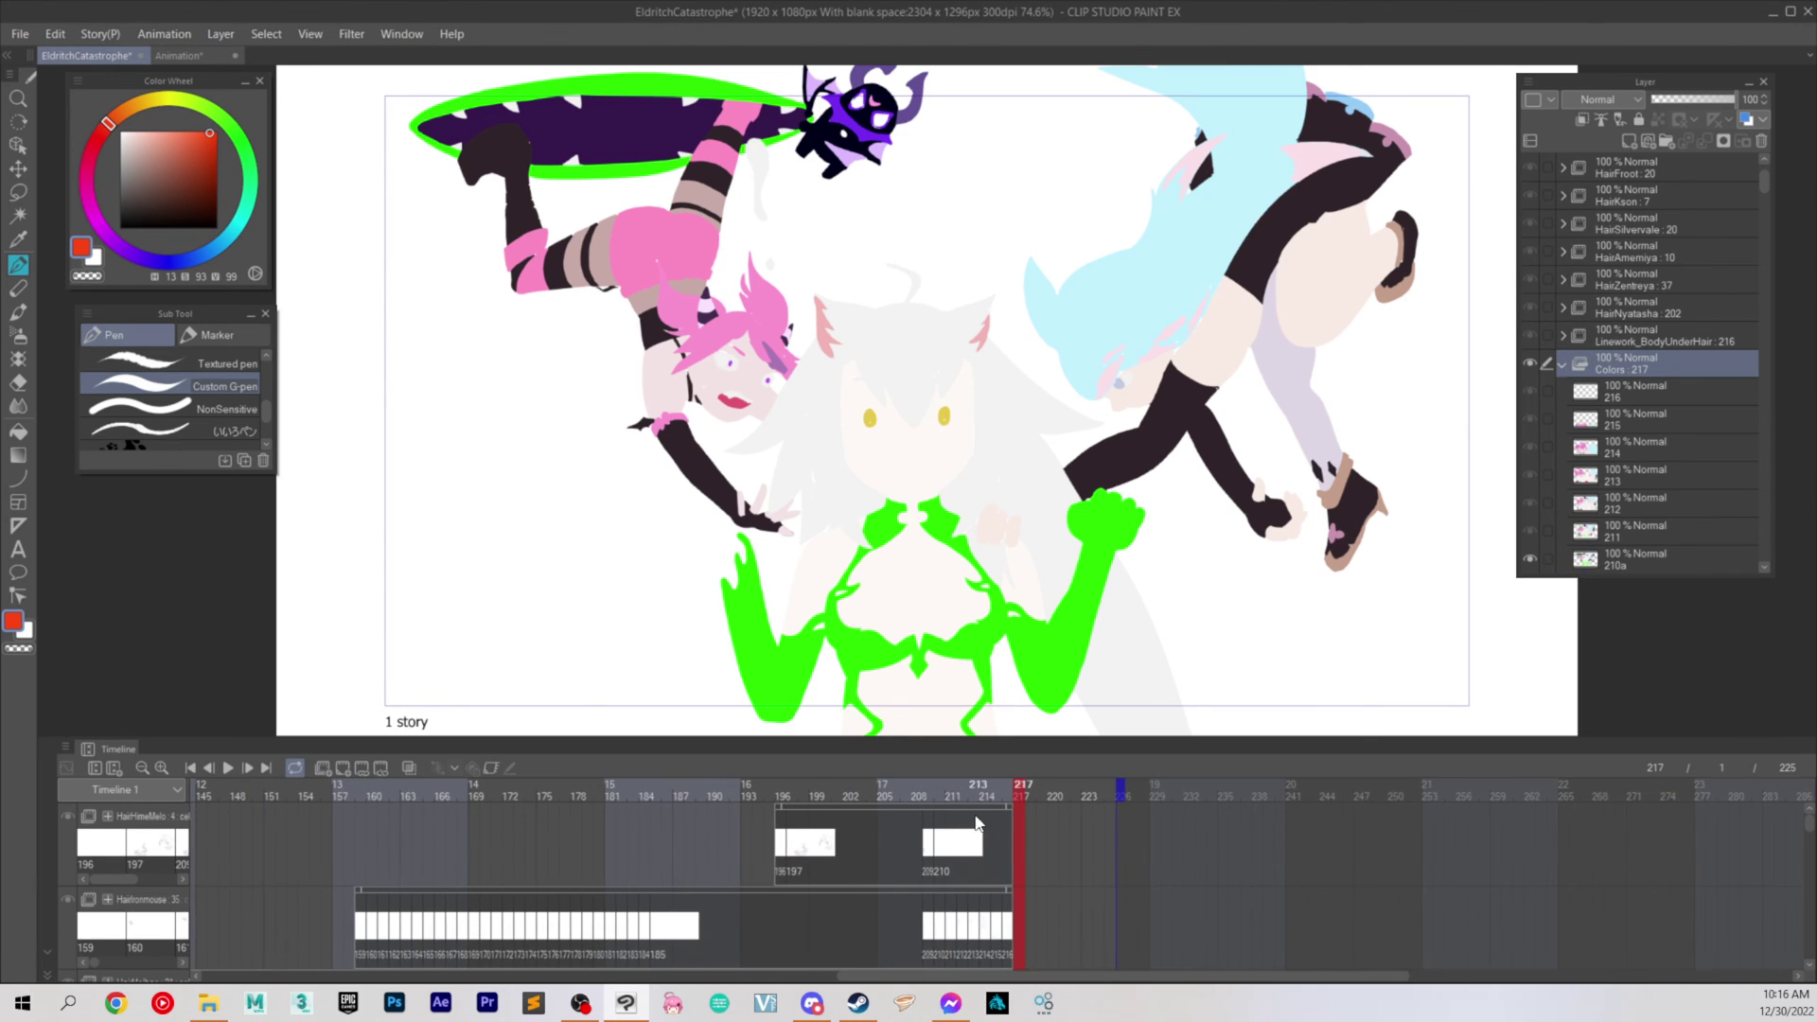
drag(1021, 802, 950, 801)
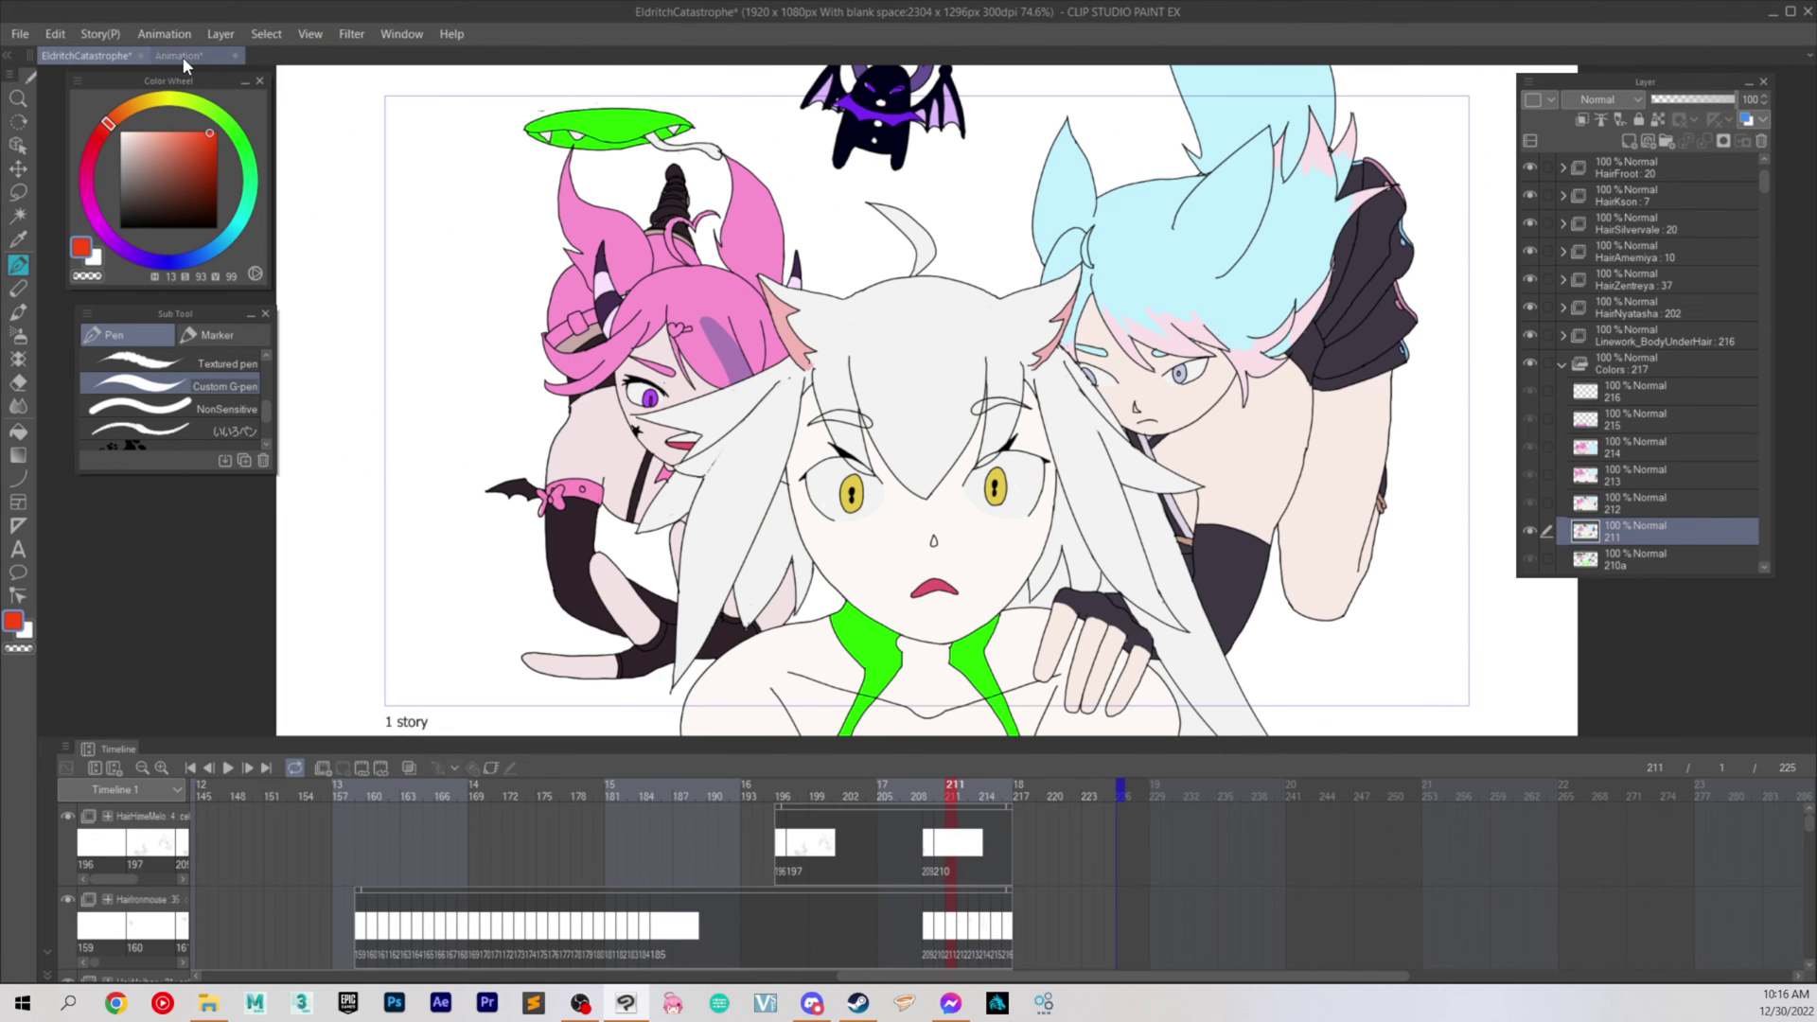